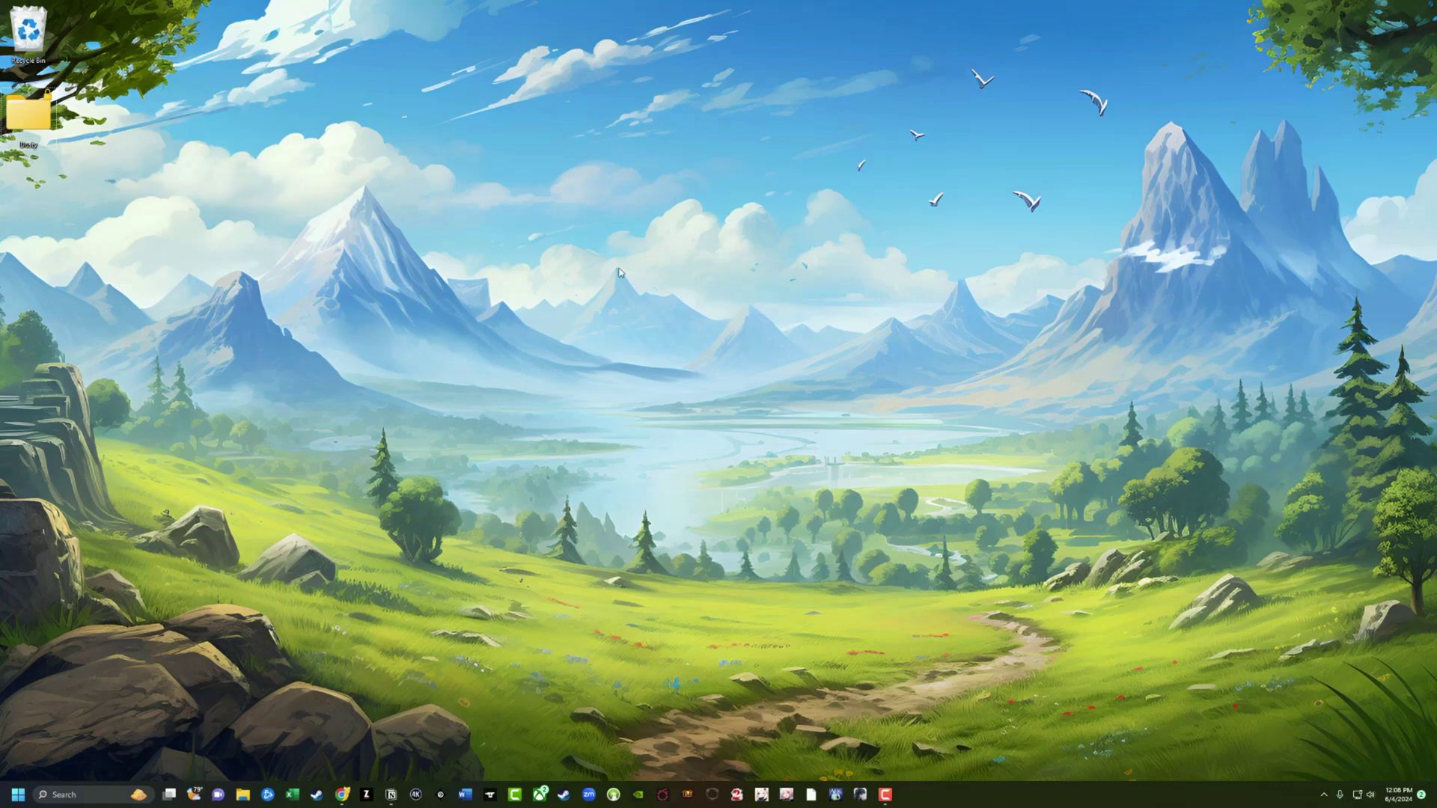
- Launch NVIDIA Control Panel from the desktop right-click menu via Show more options
{"action": "right_click", "coordinate": [611, 362]}
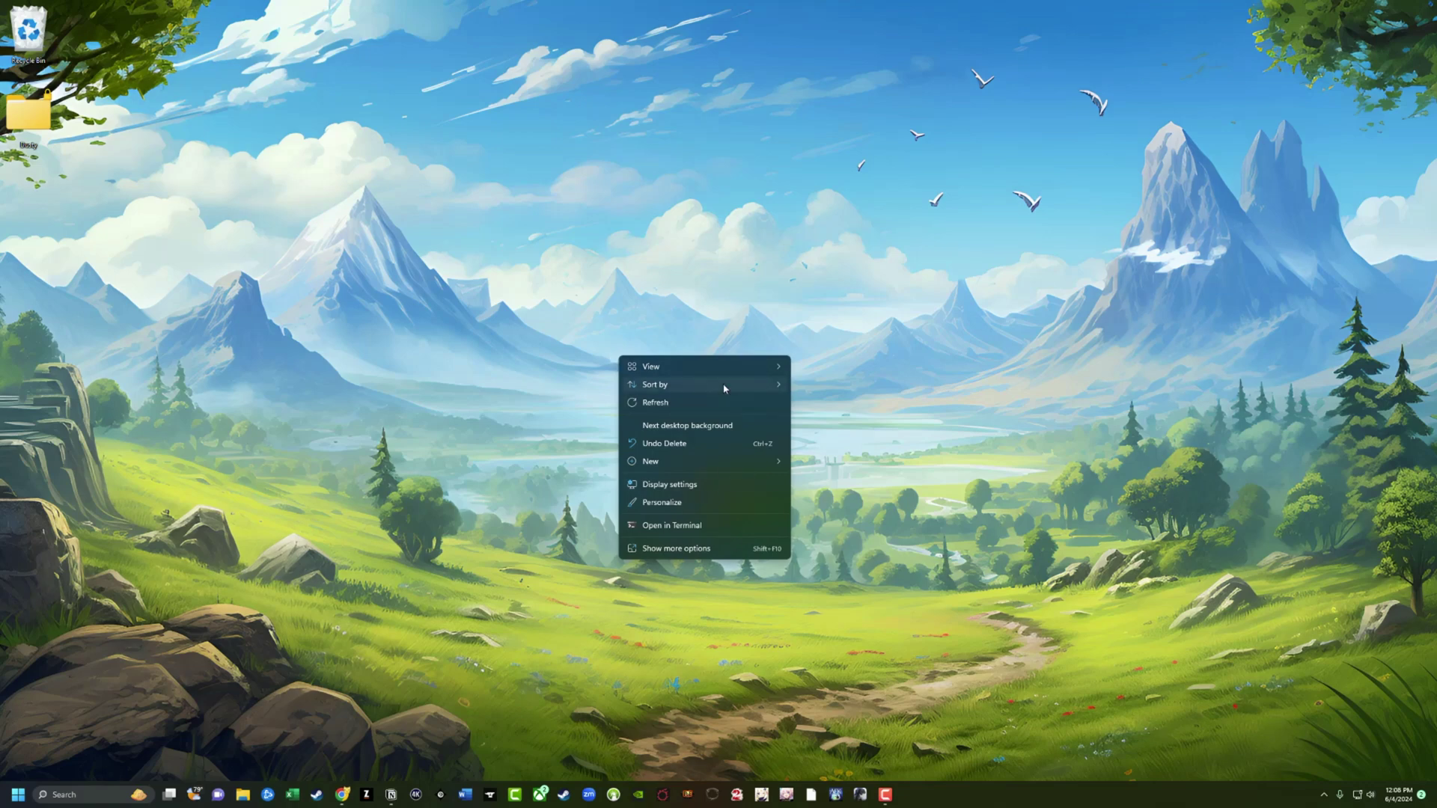
{"action": "left_click", "coordinate": [659, 548]}
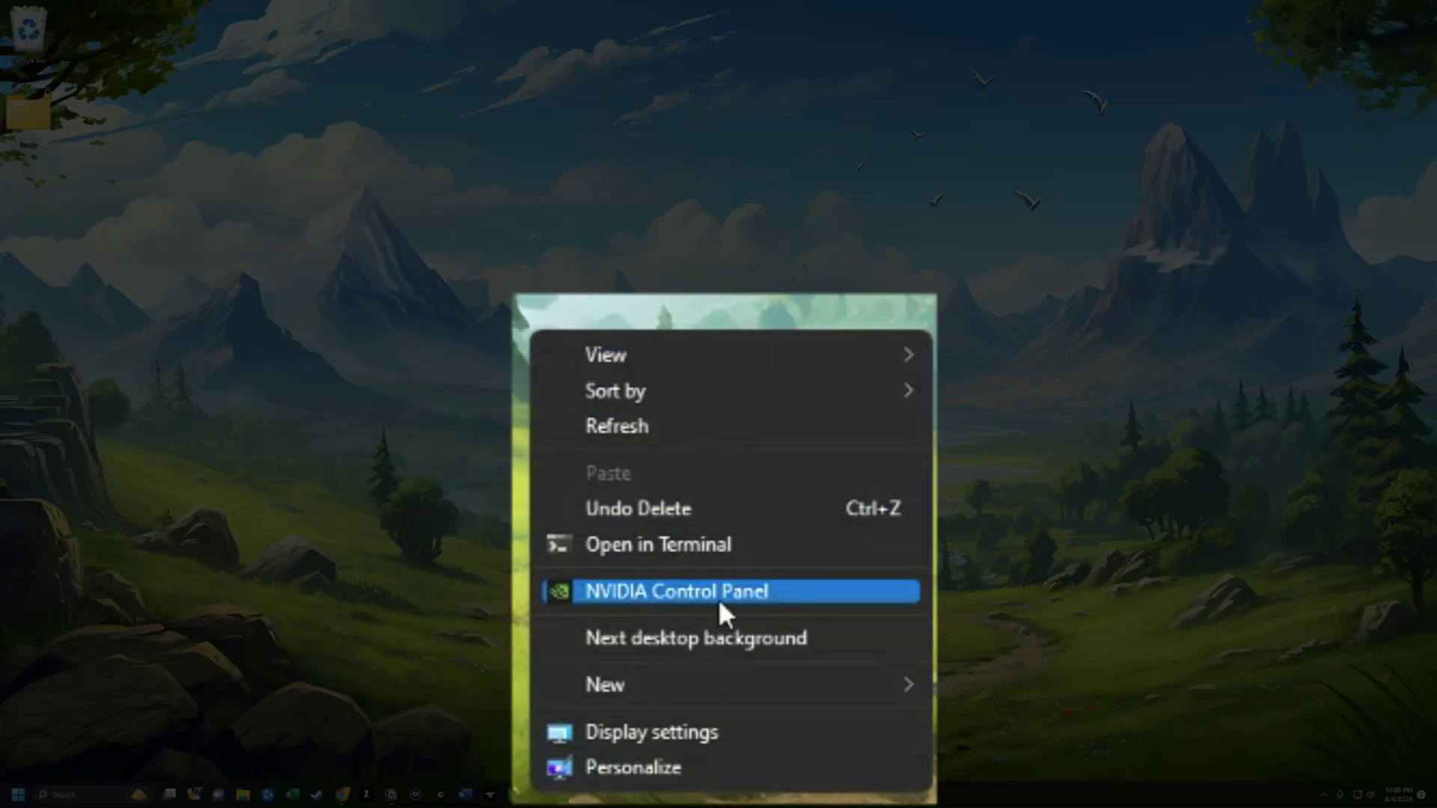
{"action": "left_click", "coordinate": [648, 586]}
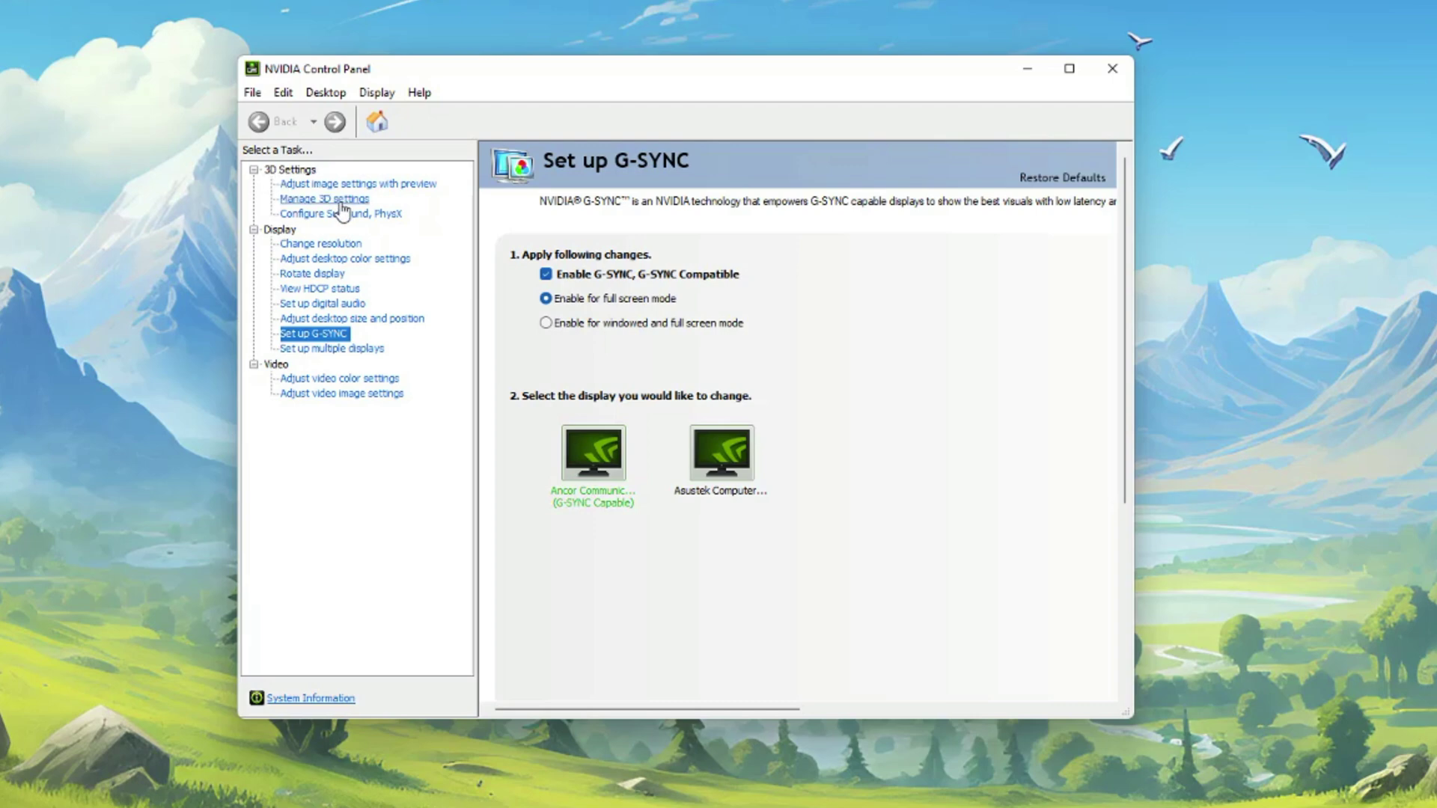
- In Manage 3D Settings, set the global Shader Cache Size to Disabled and apply it
{"action": "left_click", "coordinate": [342, 199]}
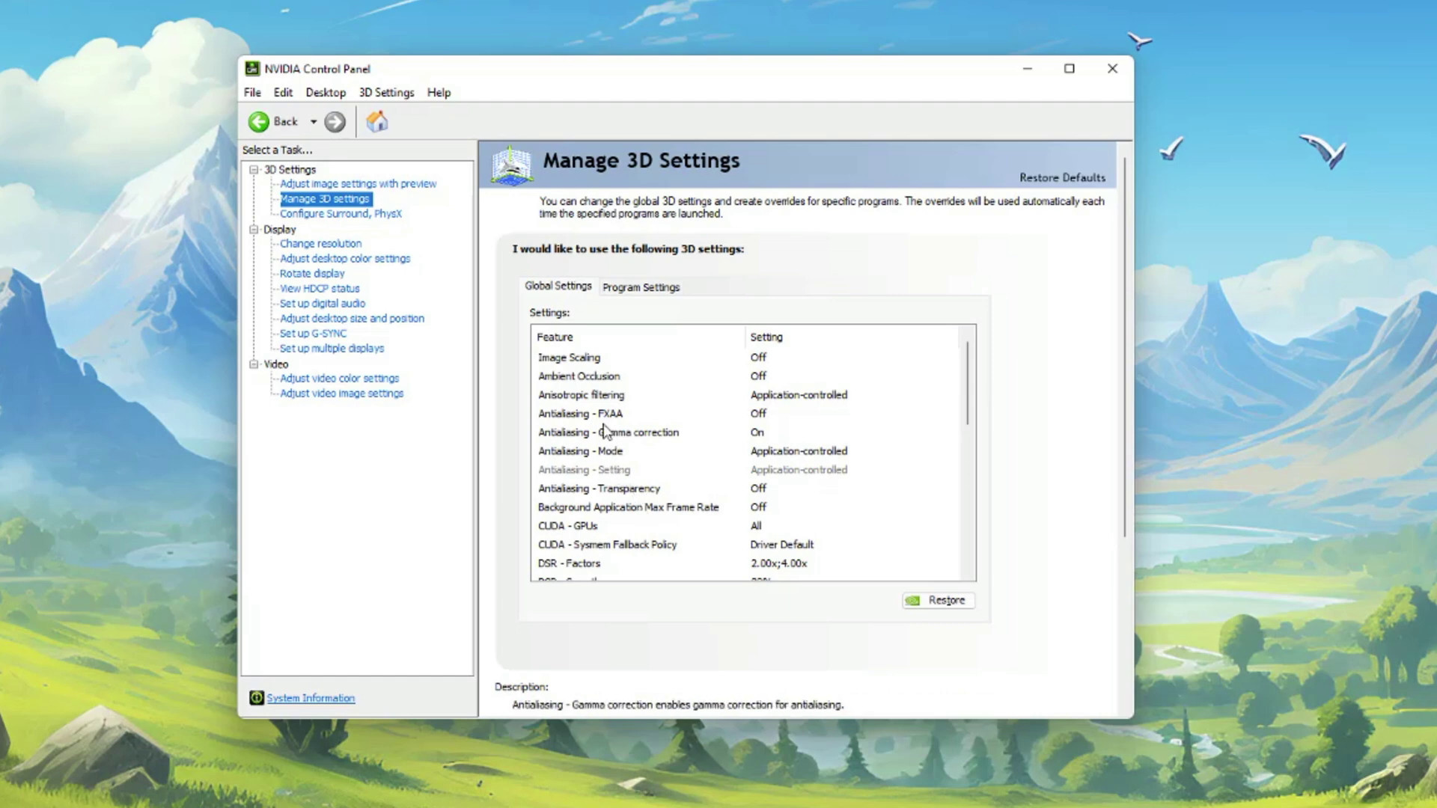
{"action": "scroll", "coordinate": [607, 419], "scroll_direction": "down", "scroll_amount": 3}
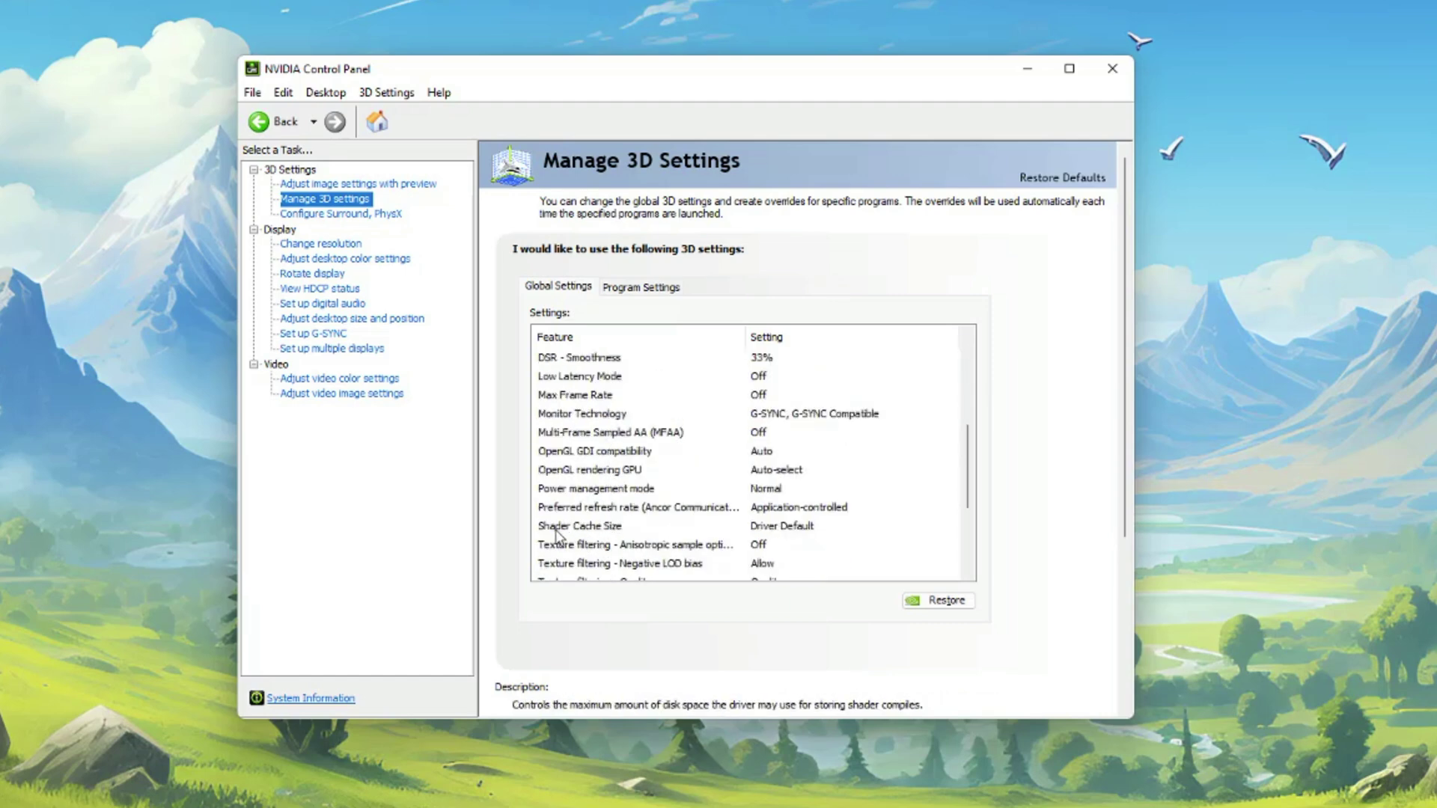
{"action": "left_click", "coordinate": [683, 528]}
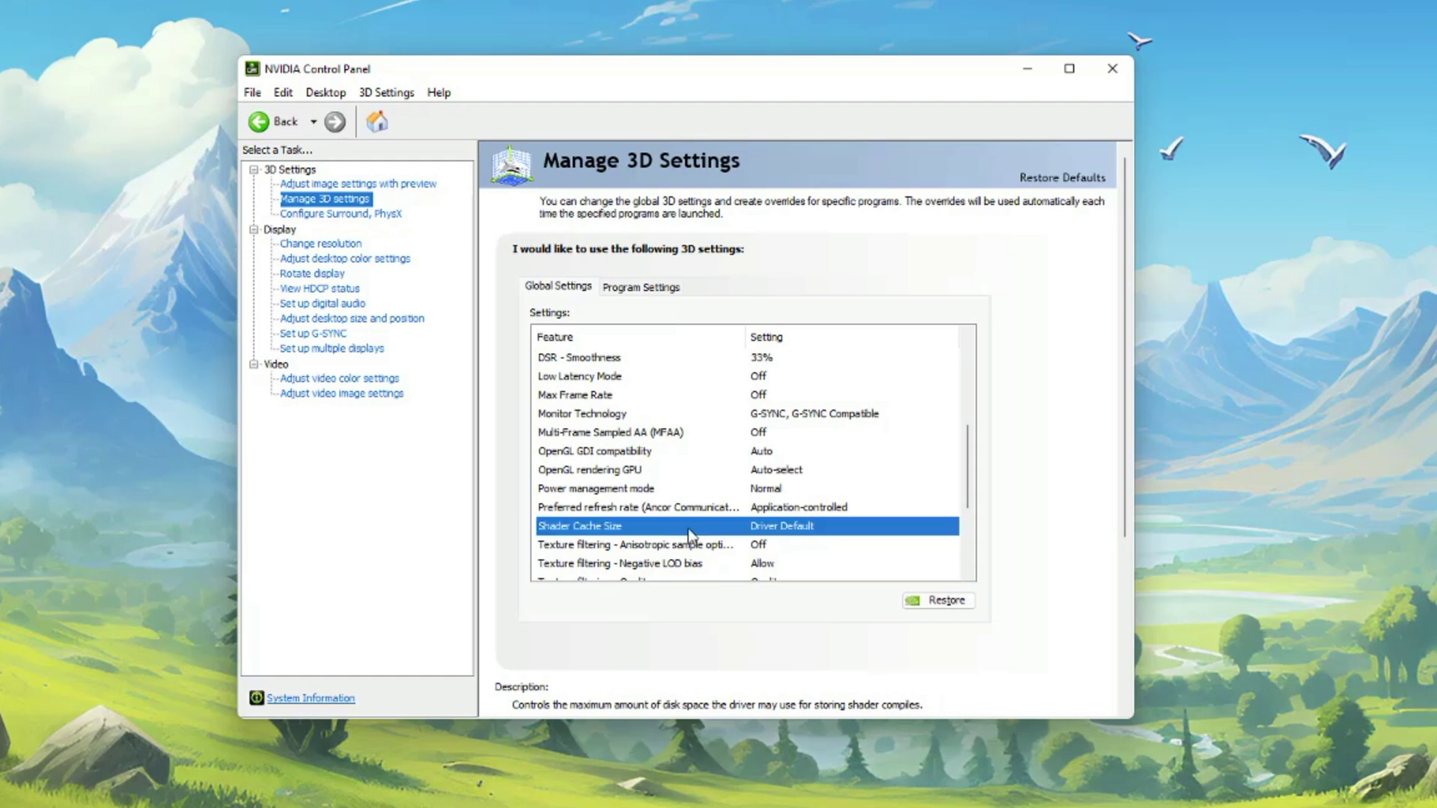
{"action": "left_click", "coordinate": [806, 528]}
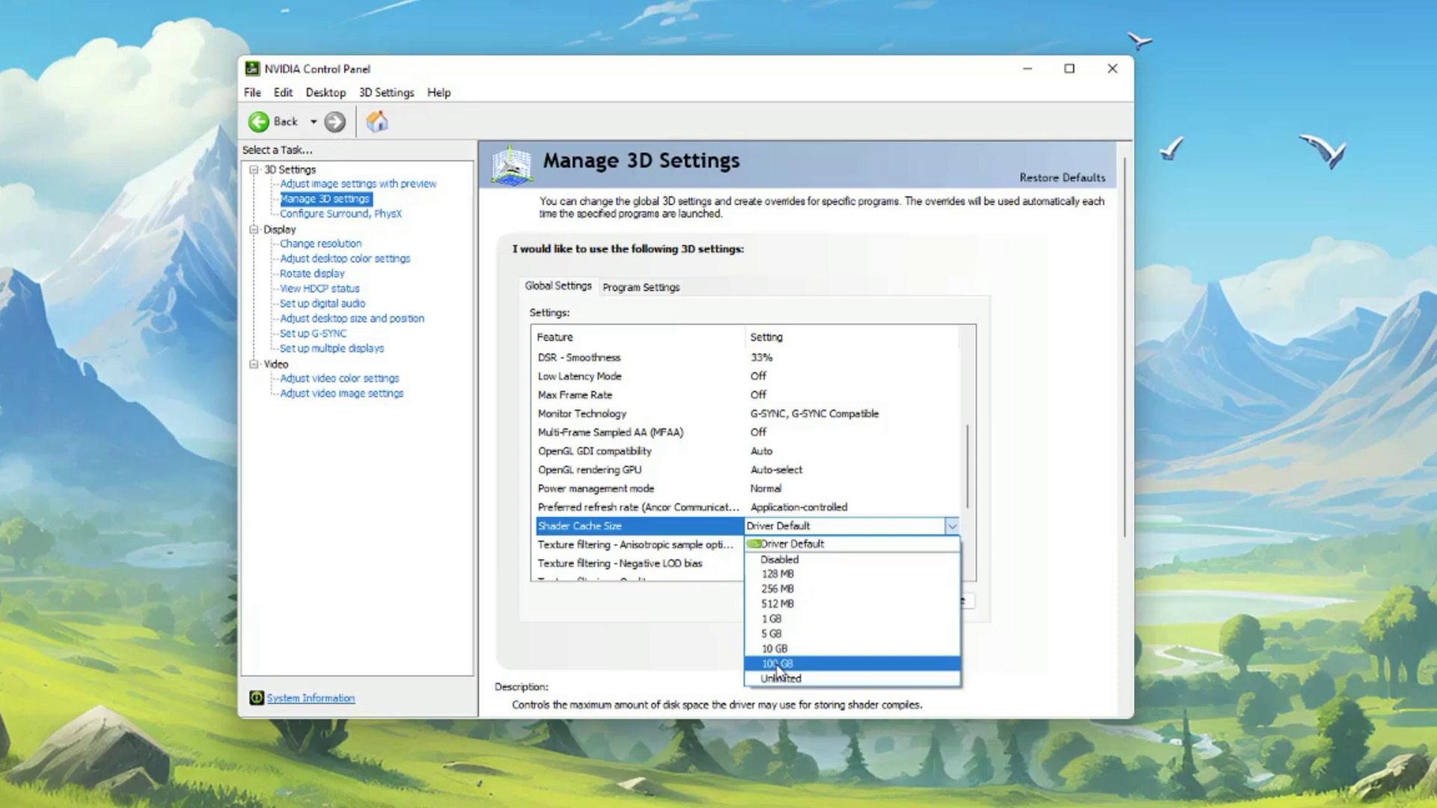
{"action": "left_click", "coordinate": [782, 564]}
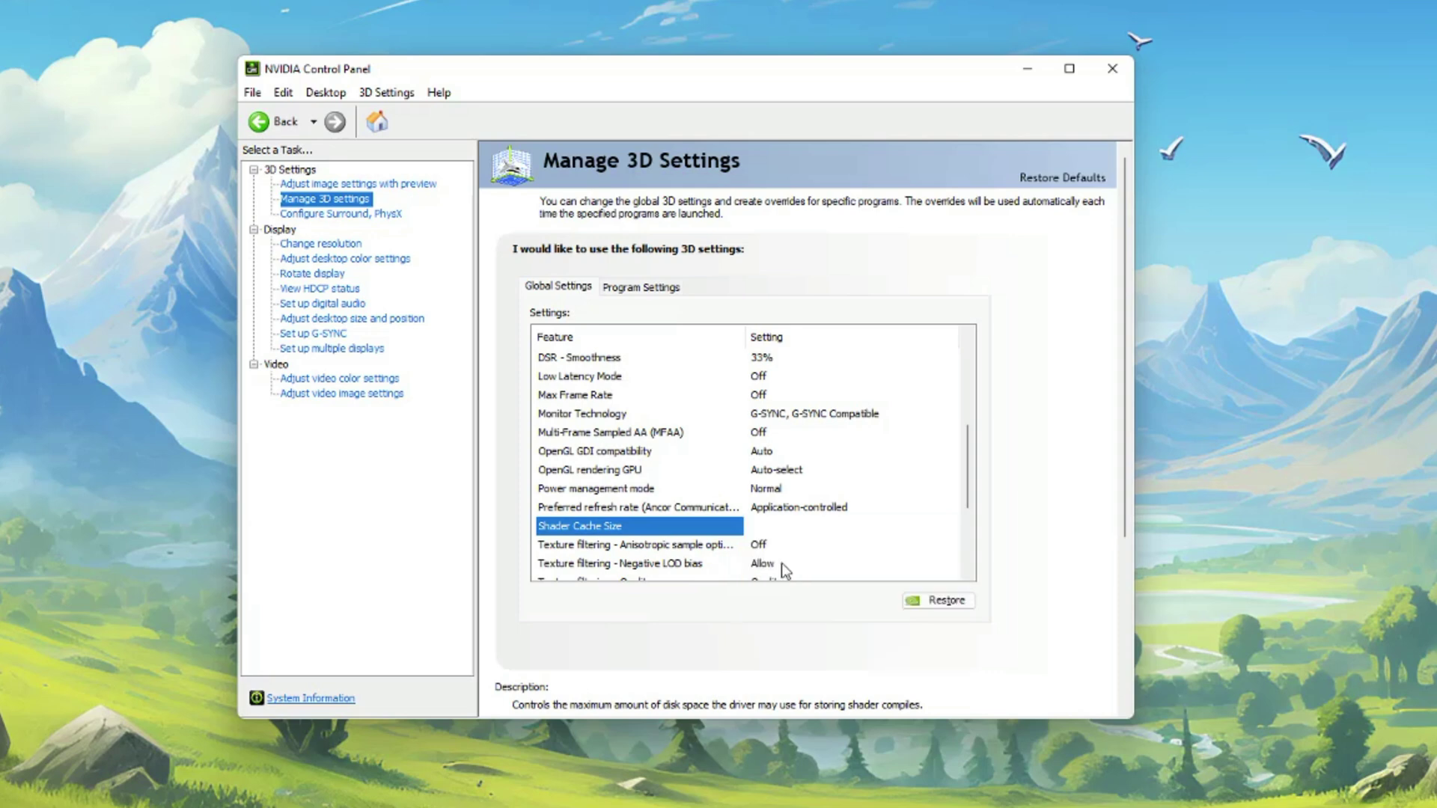
{"action": "scroll", "coordinate": [799, 519], "scroll_direction": "down", "scroll_amount": 6}
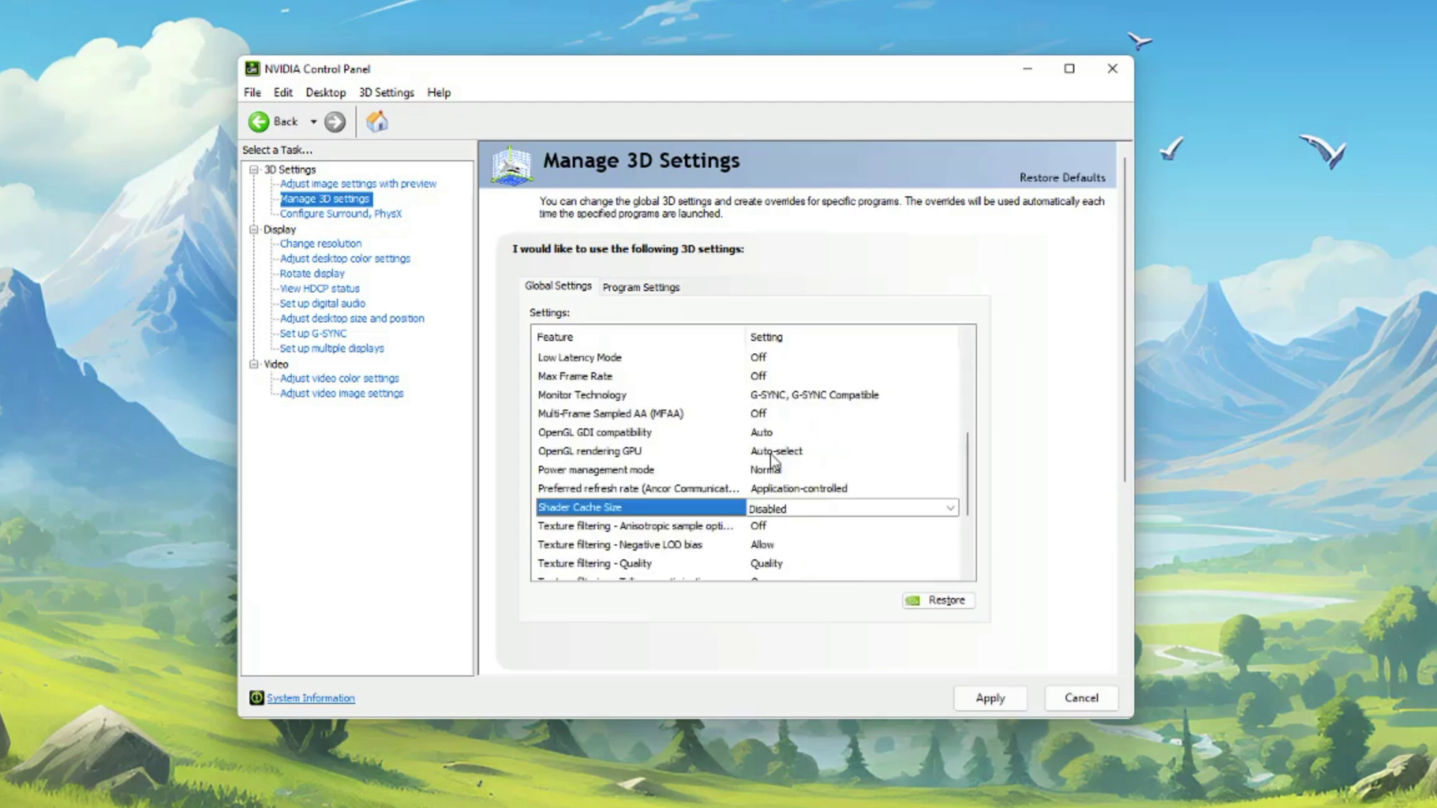
{"action": "left_click", "coordinate": [762, 453]}
{"action": "left_click", "coordinate": [798, 485]}
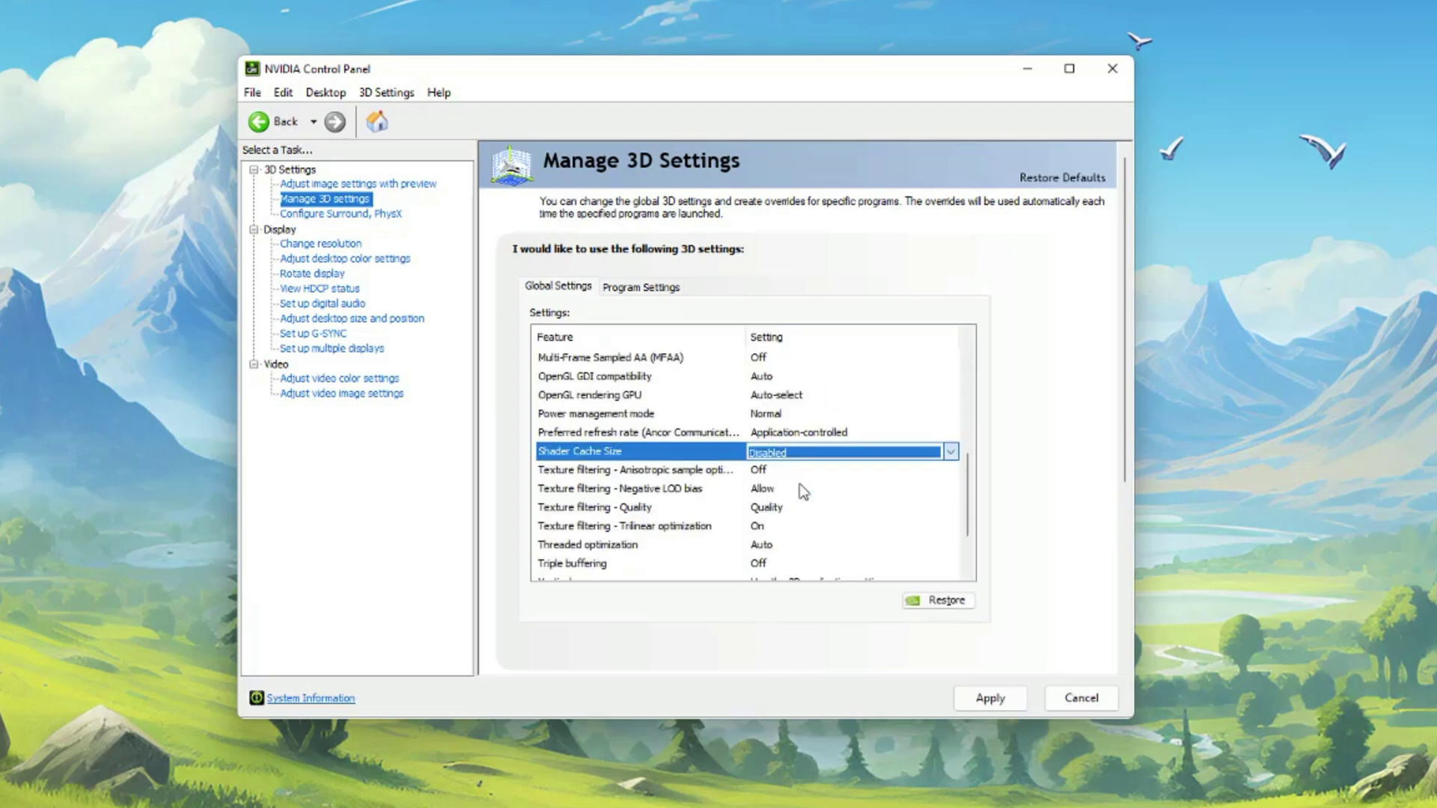
{"action": "left_click", "coordinate": [973, 695]}
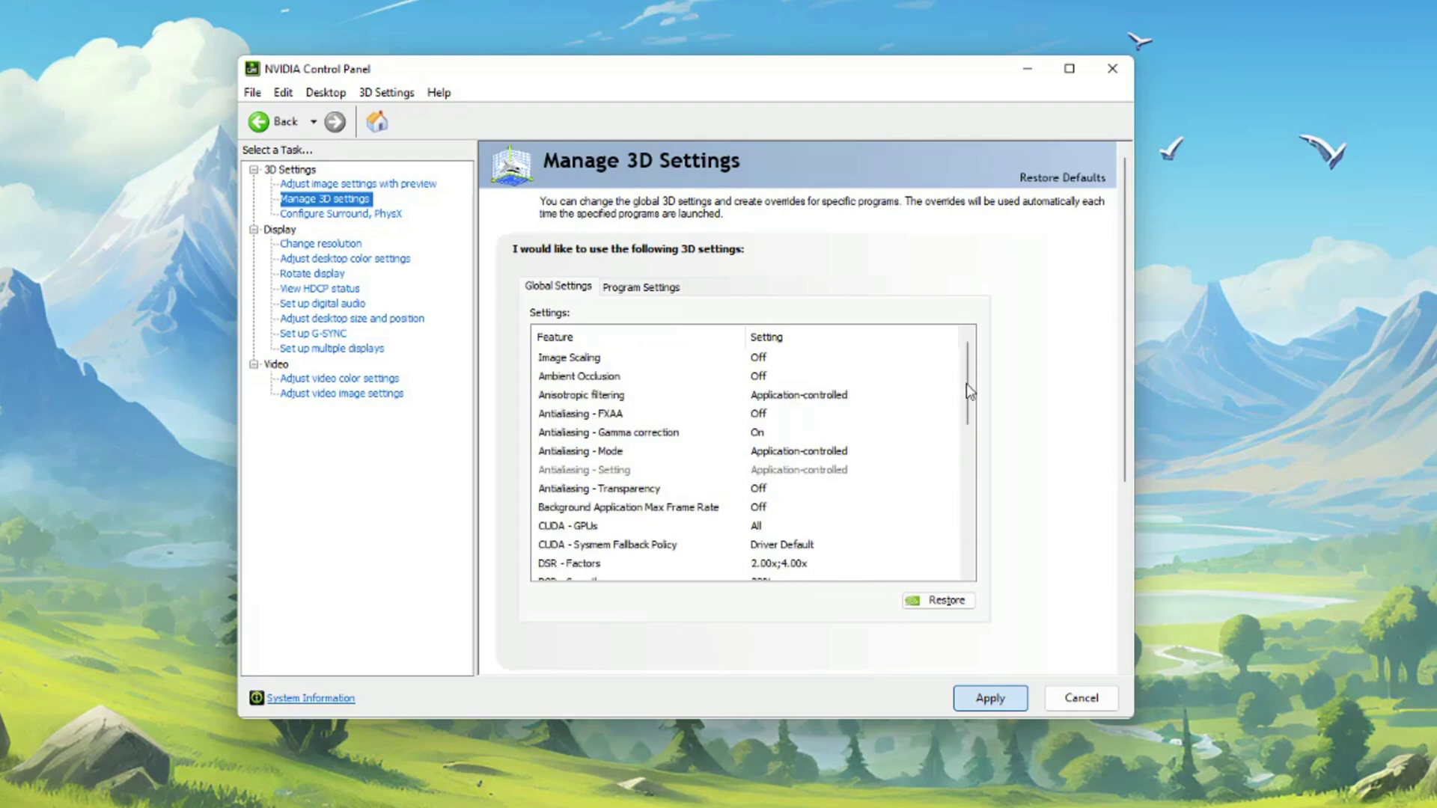
{"action": "scroll", "coordinate": [966, 389], "scroll_direction": "down", "scroll_amount": 4}
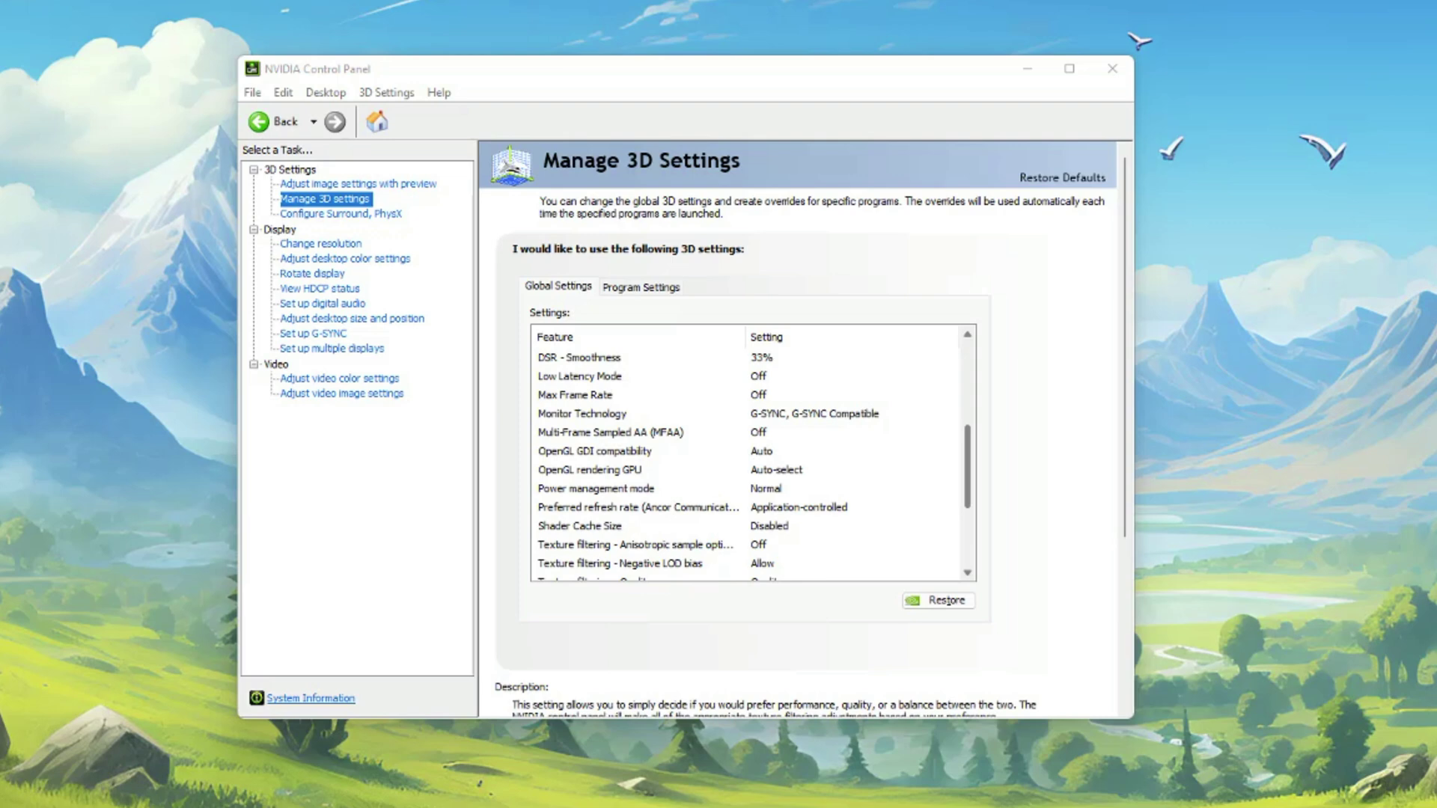
- Run %LocalAppData% to open the AppData\Local folder in File Explorer
{"action": "key", "text": "super+r"}
{"action": "left_click_drag", "start_coordinate": [1027, 357], "coordinate": [1144, 382]}
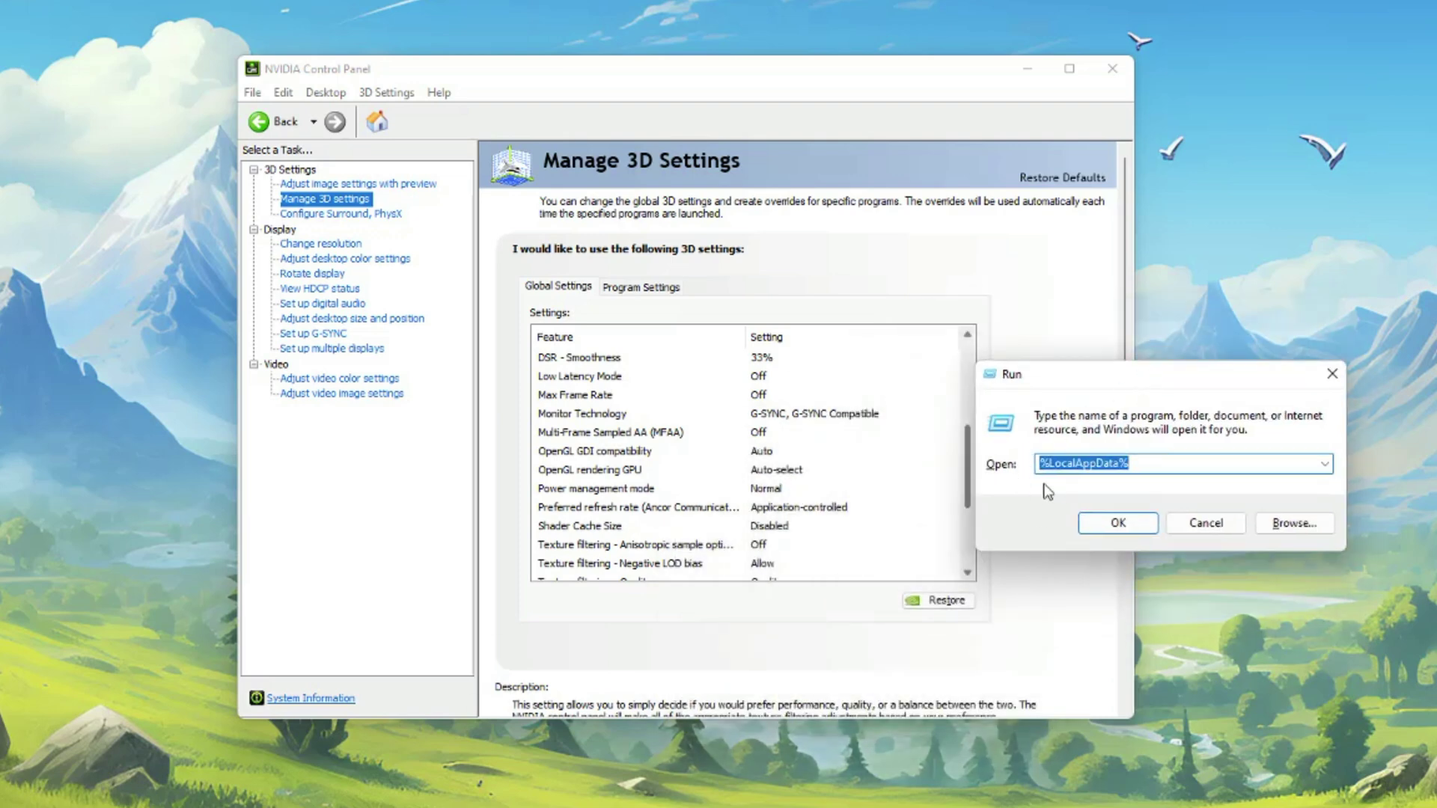
{"action": "left_click", "coordinate": [1172, 467]}
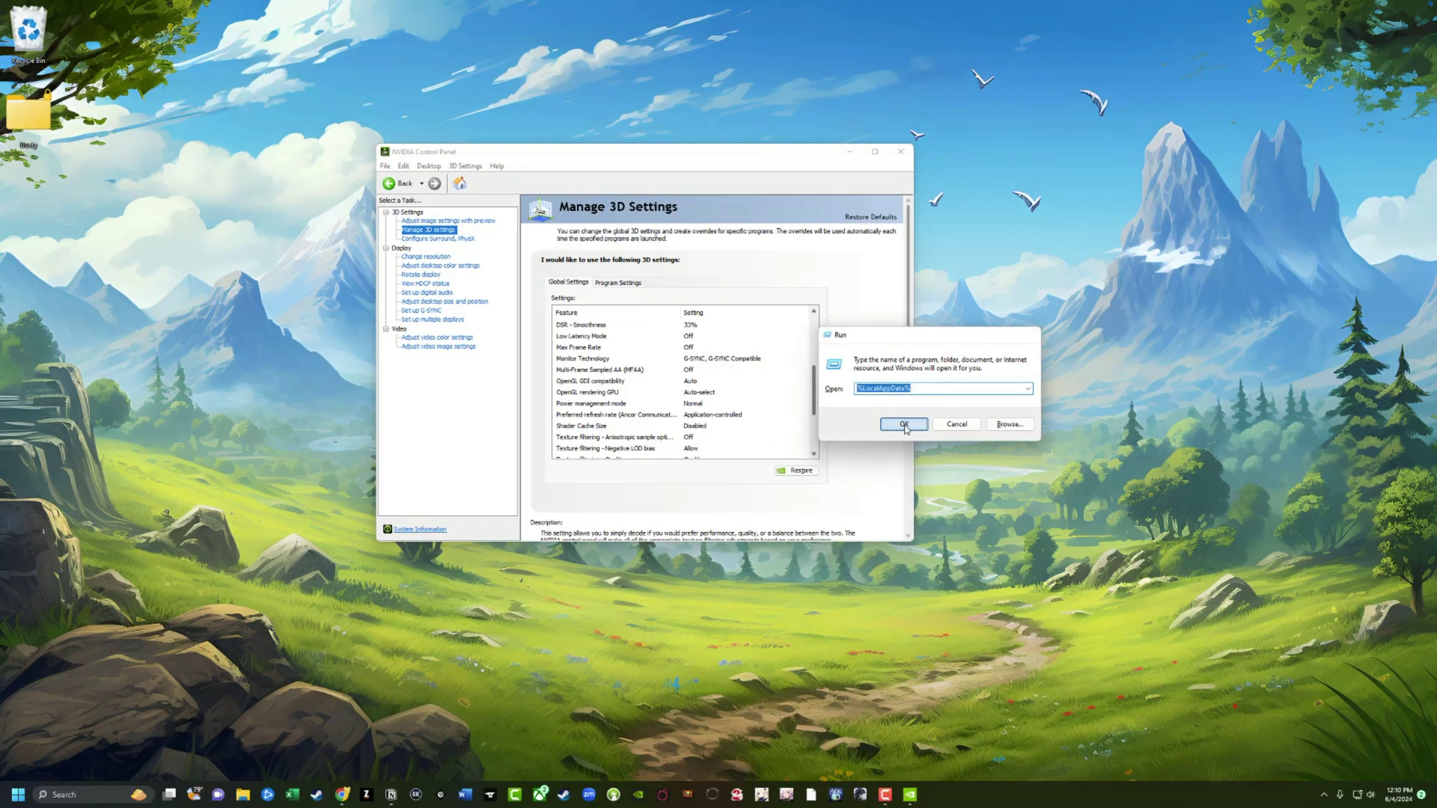
{"action": "left_click", "coordinate": [1118, 523]}
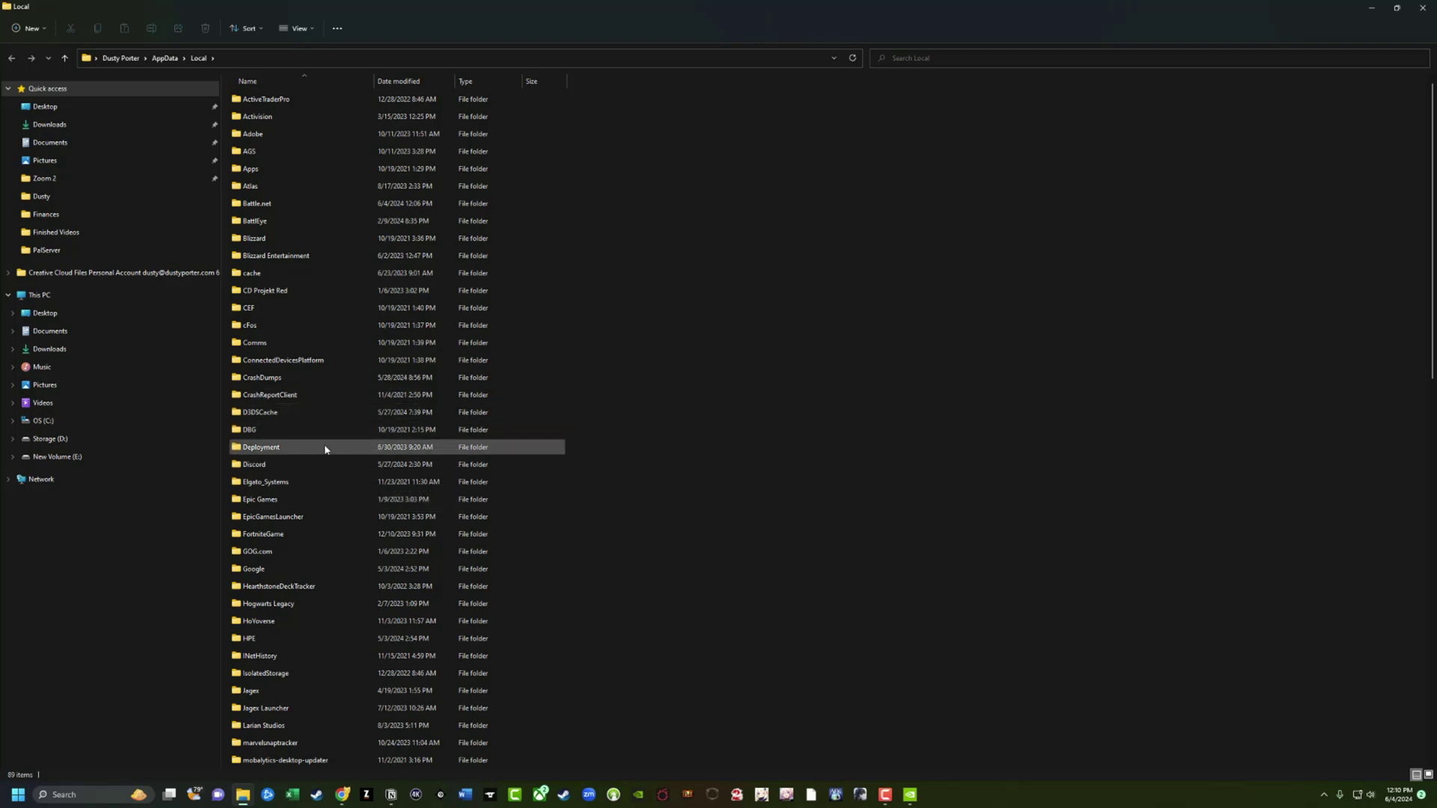
- Navigate into NVIDIA\GLCache under AppData\Local
{"action": "scroll", "coordinate": [328, 453], "scroll_direction": "down", "scroll_amount": 6}
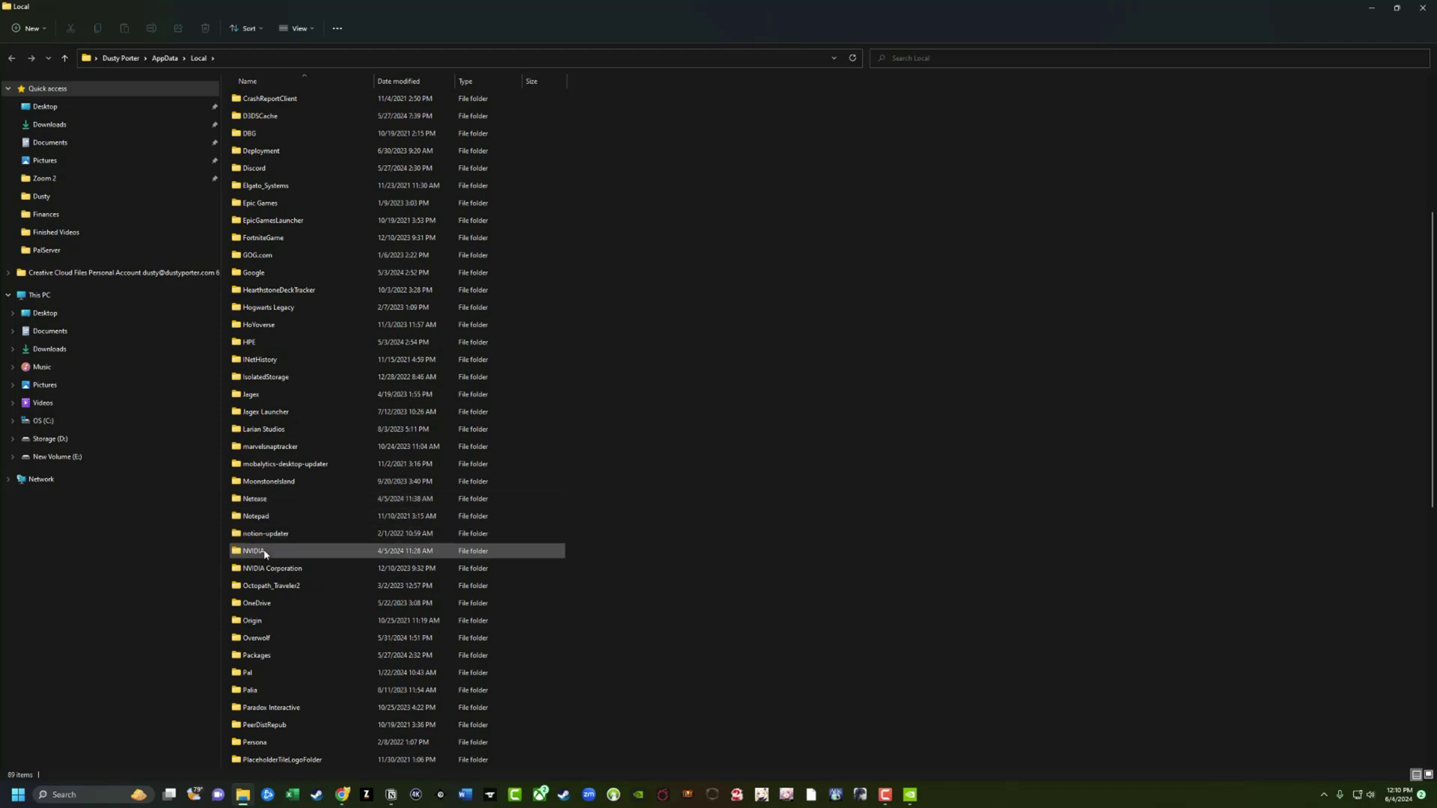
{"action": "mouse_move", "coordinate": [259, 553]}
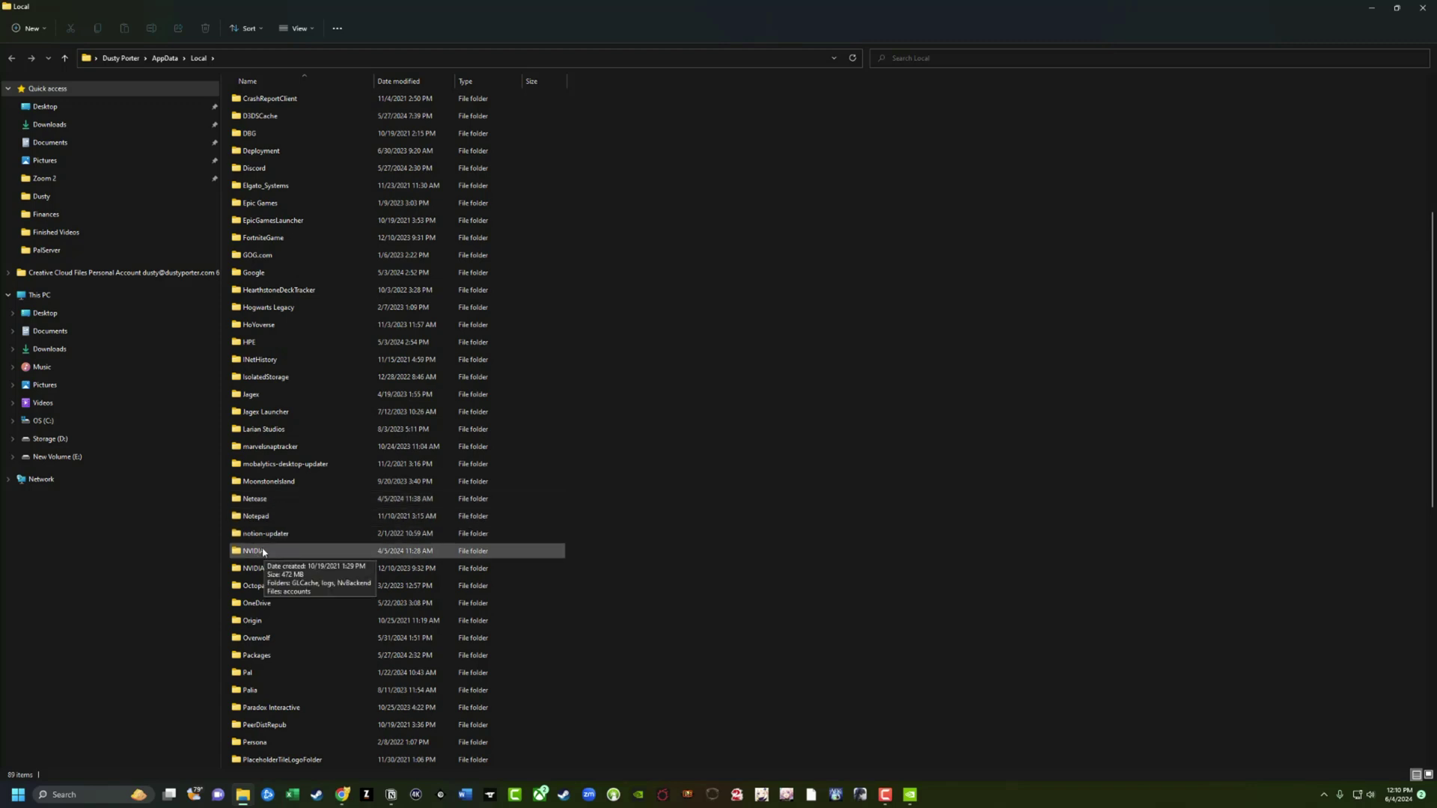
{"action": "double_click", "coordinate": [259, 553]}
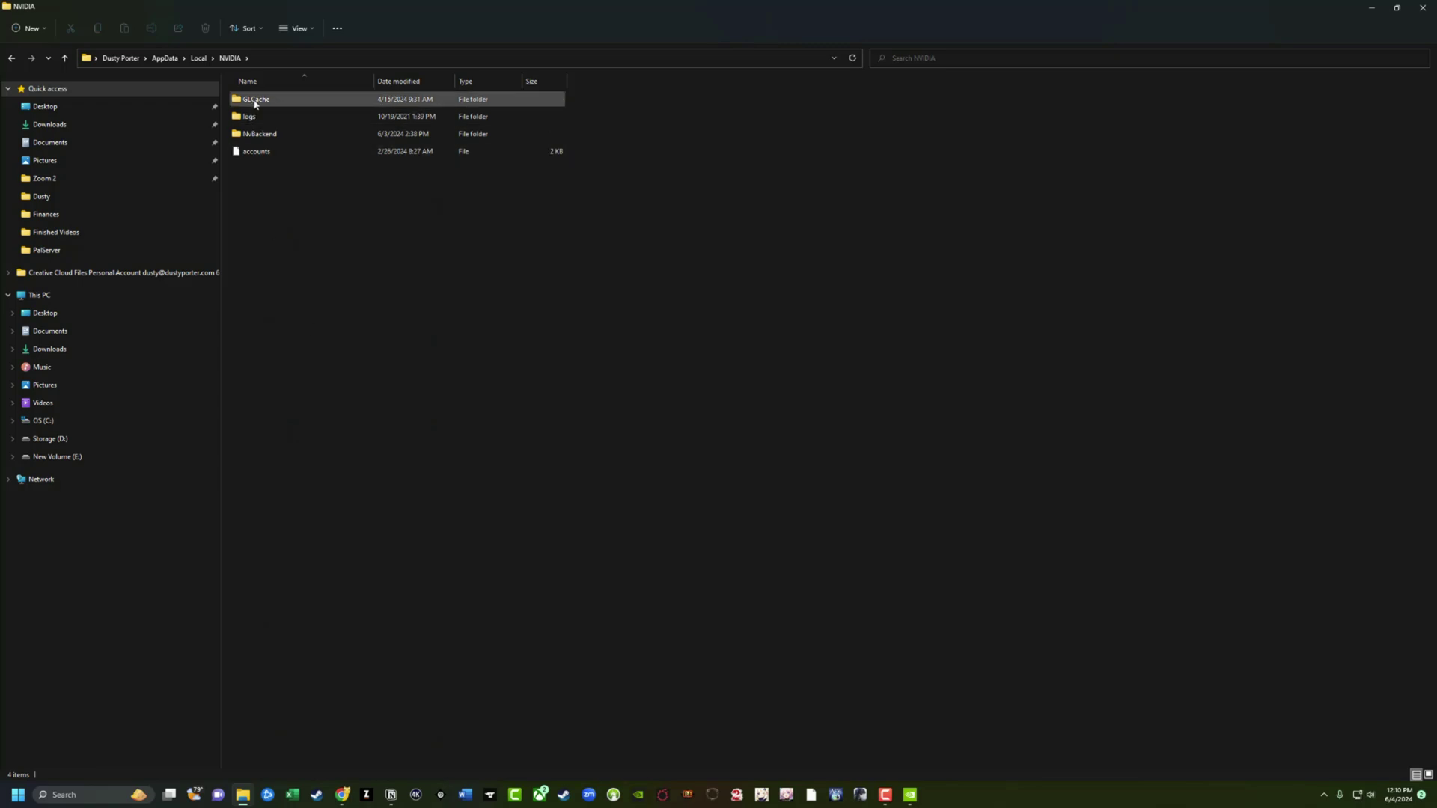
{"action": "double_click", "coordinate": [261, 102]}
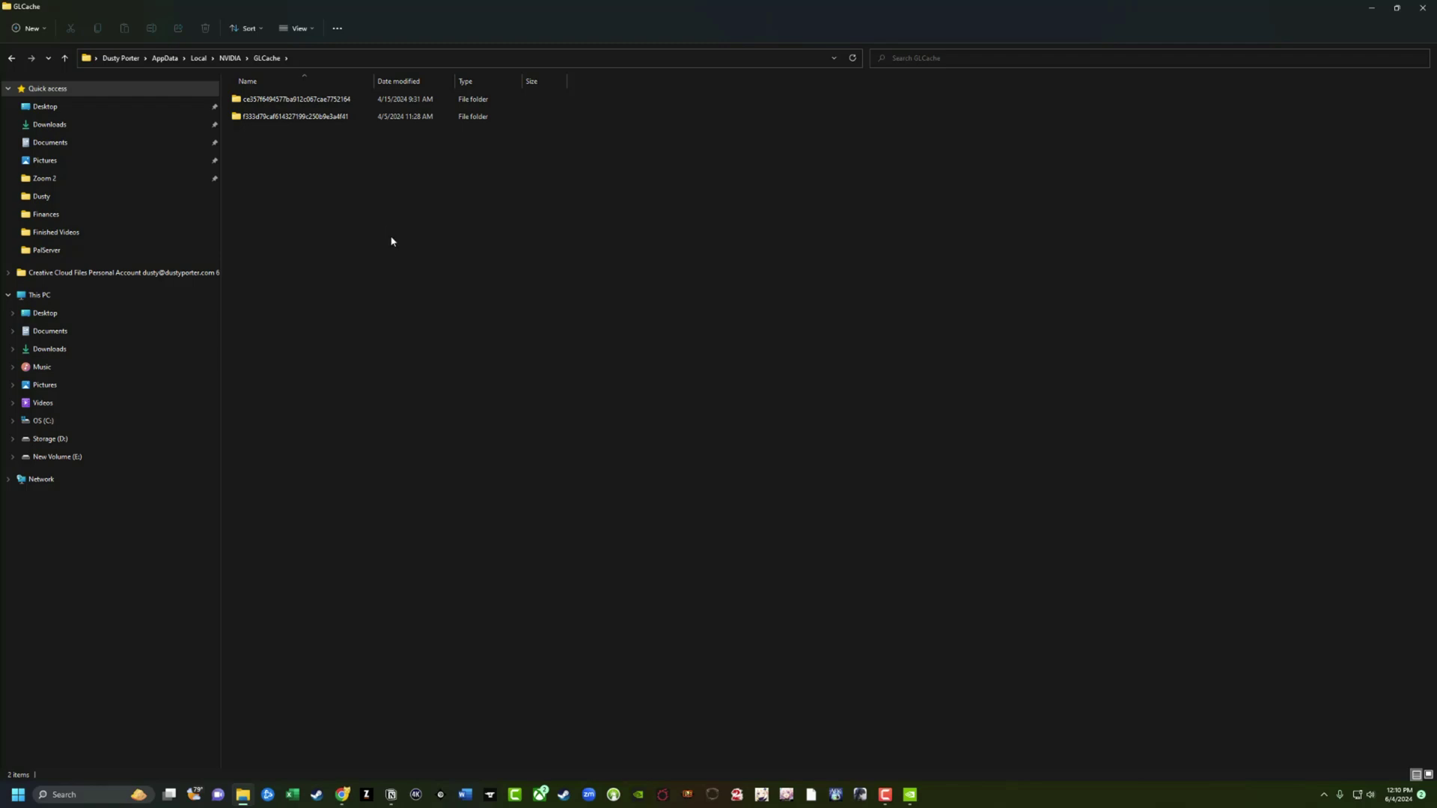
- Select the two hash-named cache folders in GLCache and delete them
{"action": "key", "text": "ctrl+a"}
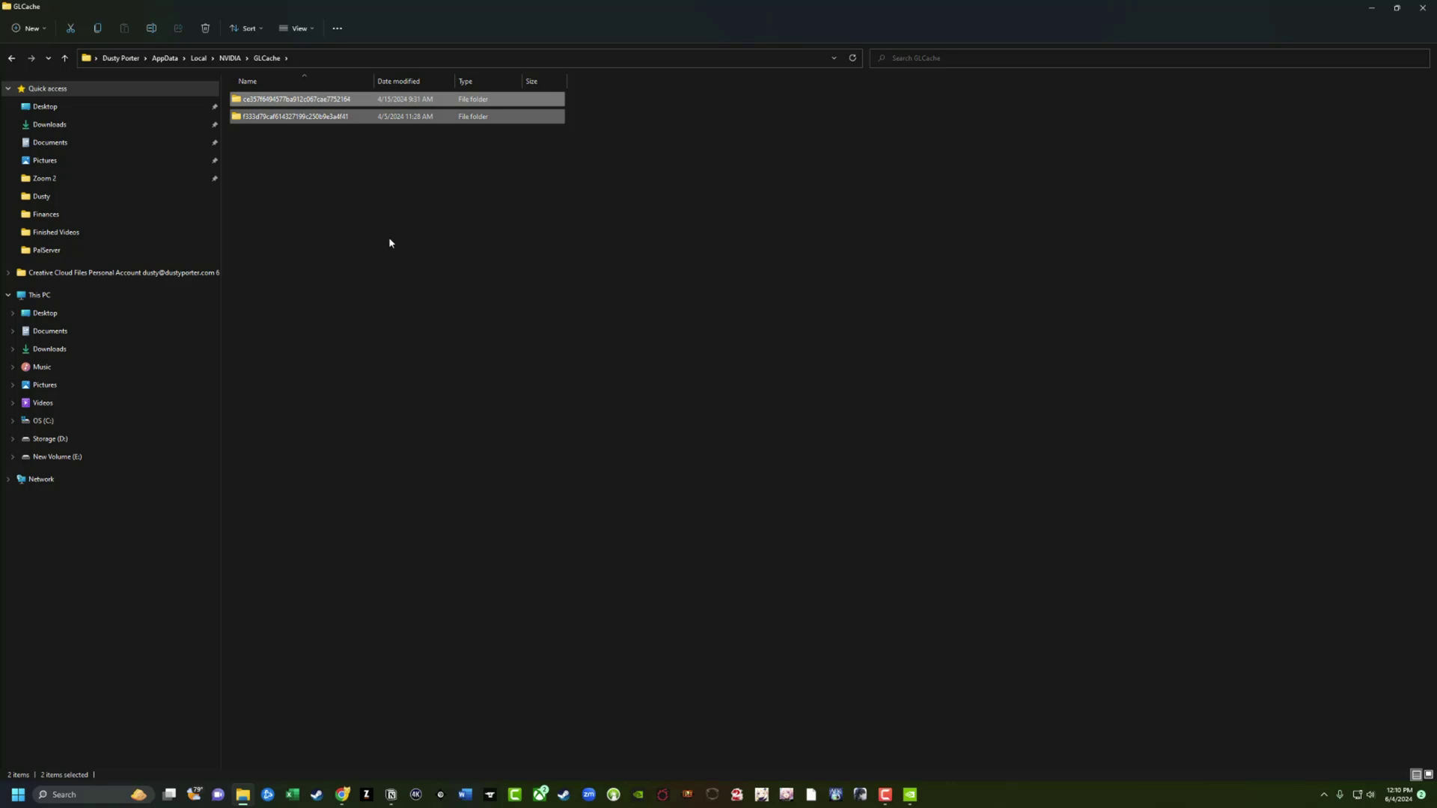
{"action": "left_click", "coordinate": [388, 243]}
{"action": "left_click_drag", "start_coordinate": [299, 182], "coordinate": [313, 100]}
{"action": "right_click", "coordinate": [331, 119]}
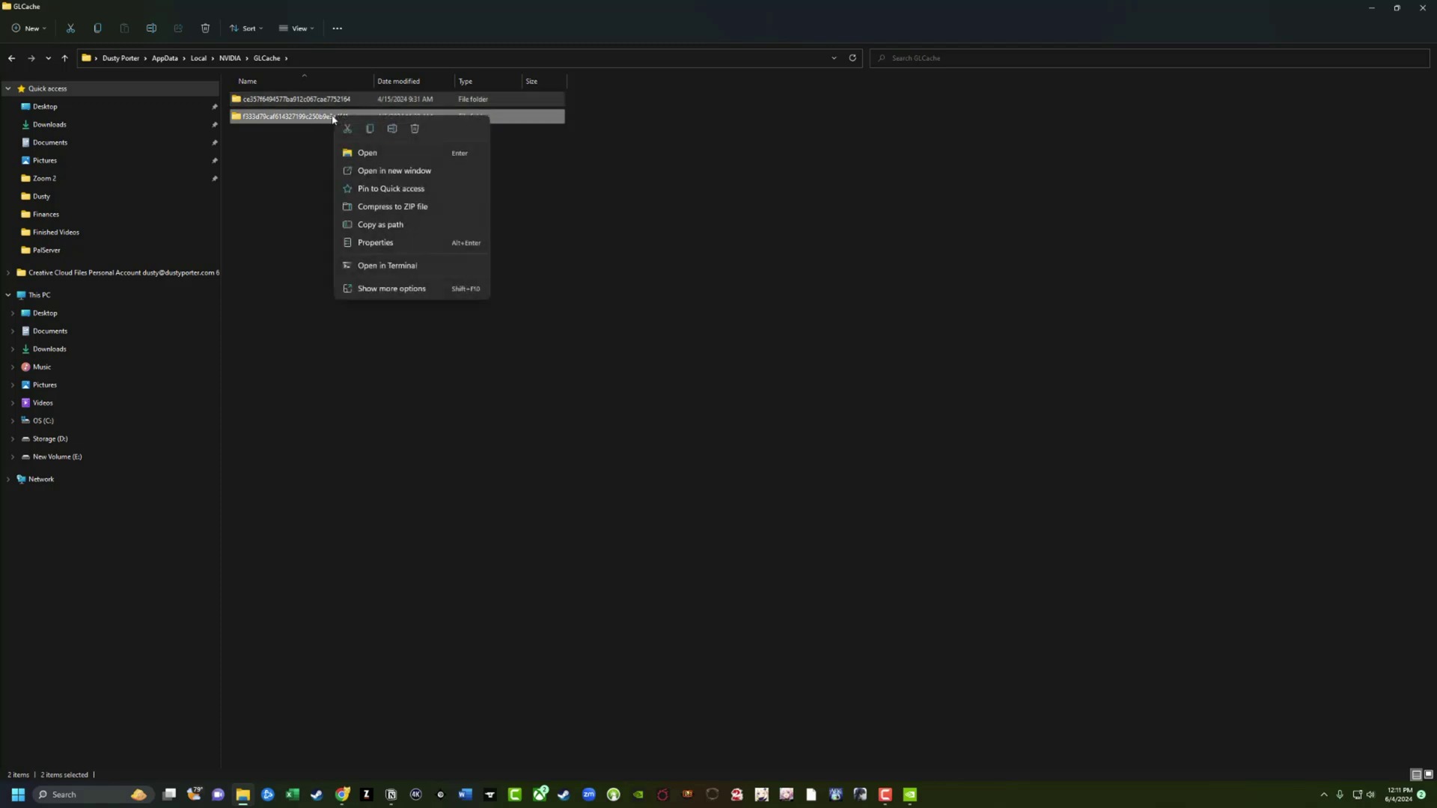
{"action": "left_click", "coordinate": [416, 129]}
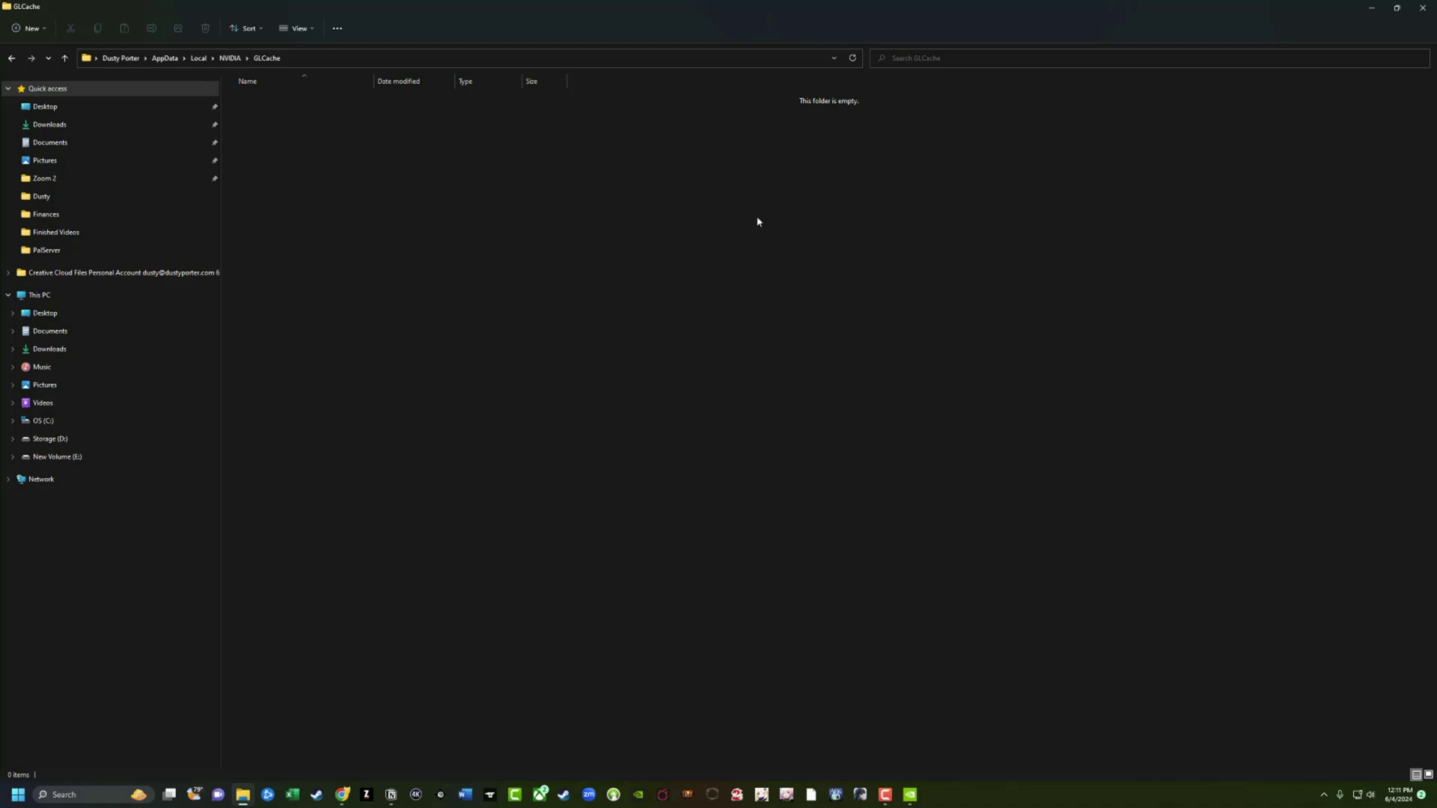
- Go from AppData into the LocalLow\NVIDIA\DXCache folder
{"action": "left_click", "coordinate": [1397, 7]}
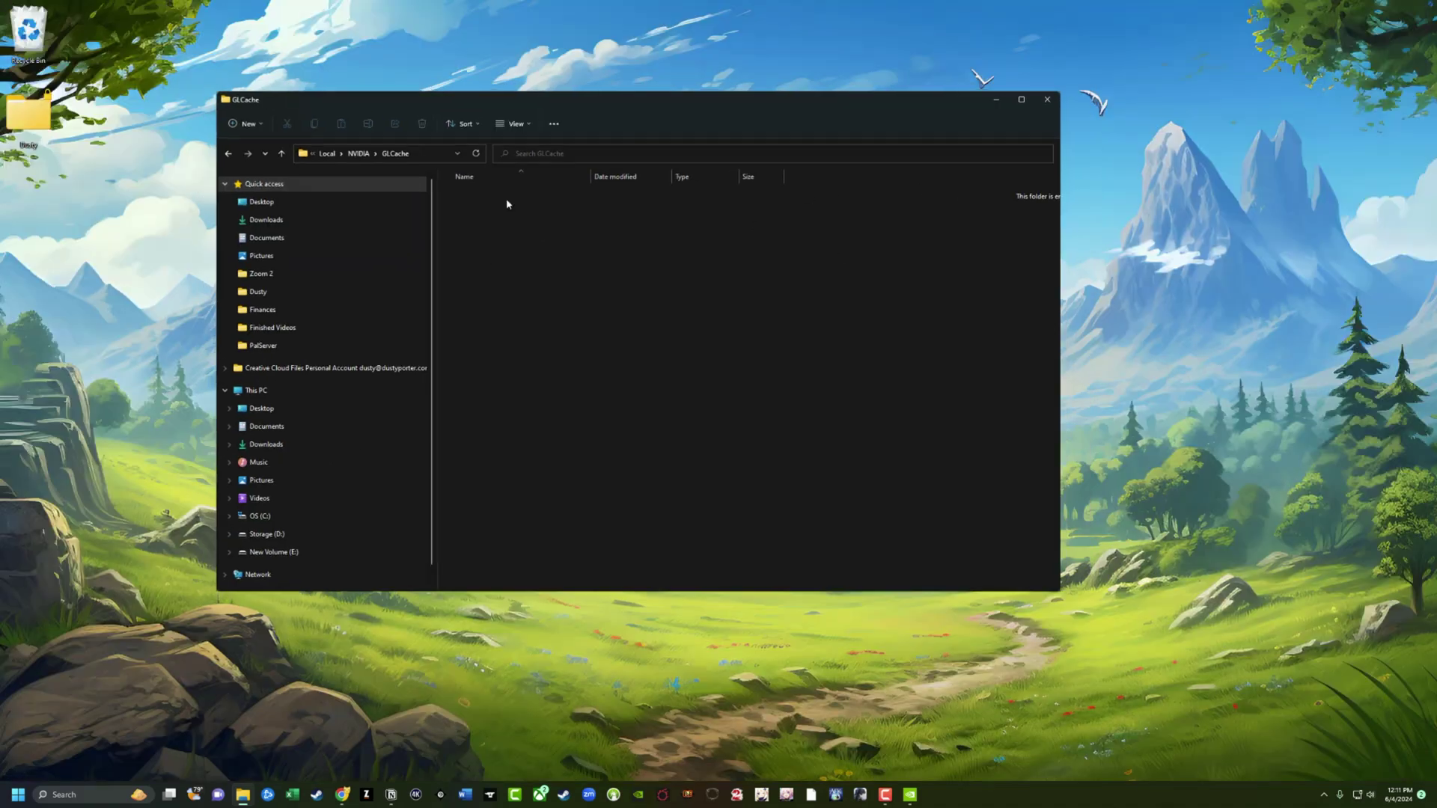
{"action": "left_click", "coordinate": [1023, 101]}
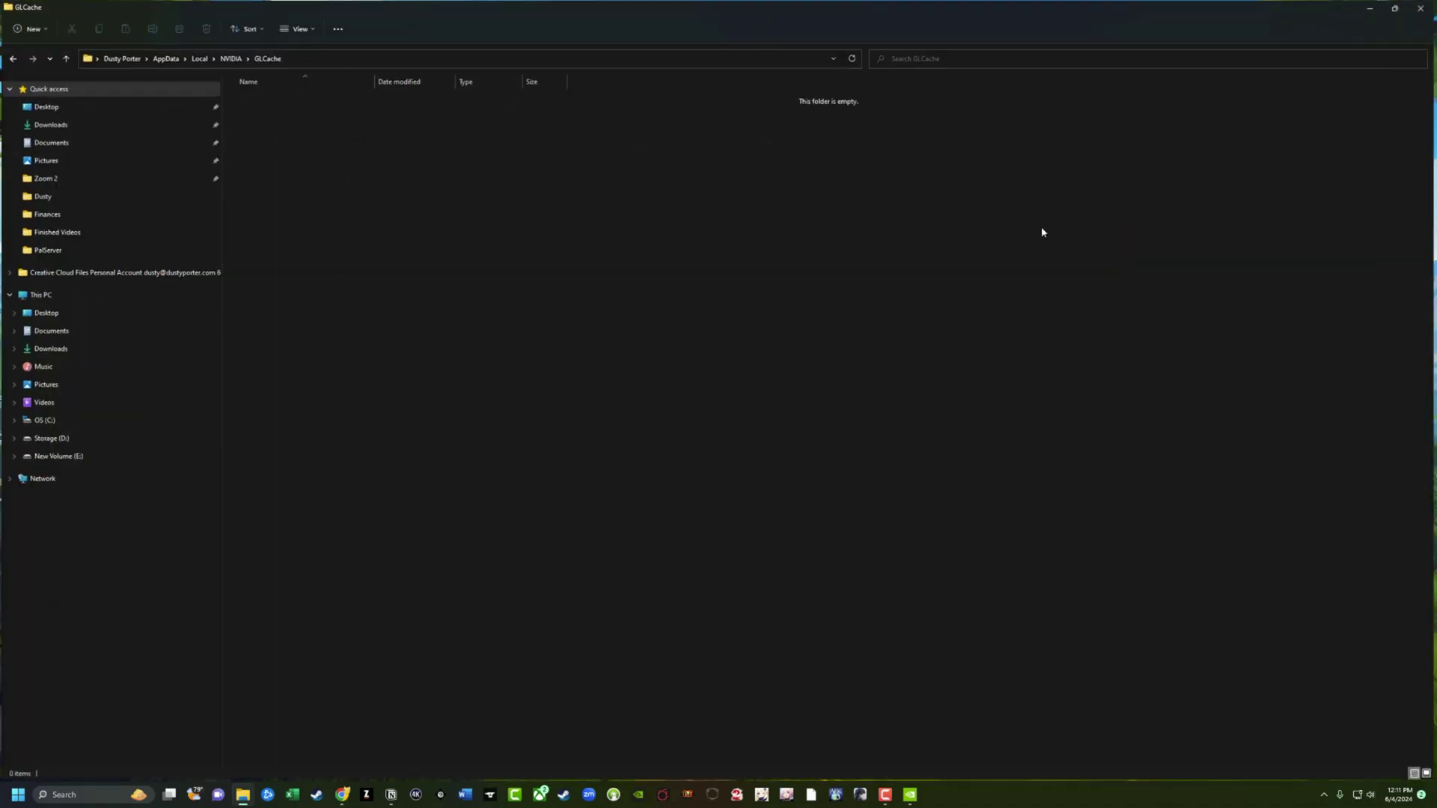
{"action": "left_click", "coordinate": [166, 58]}
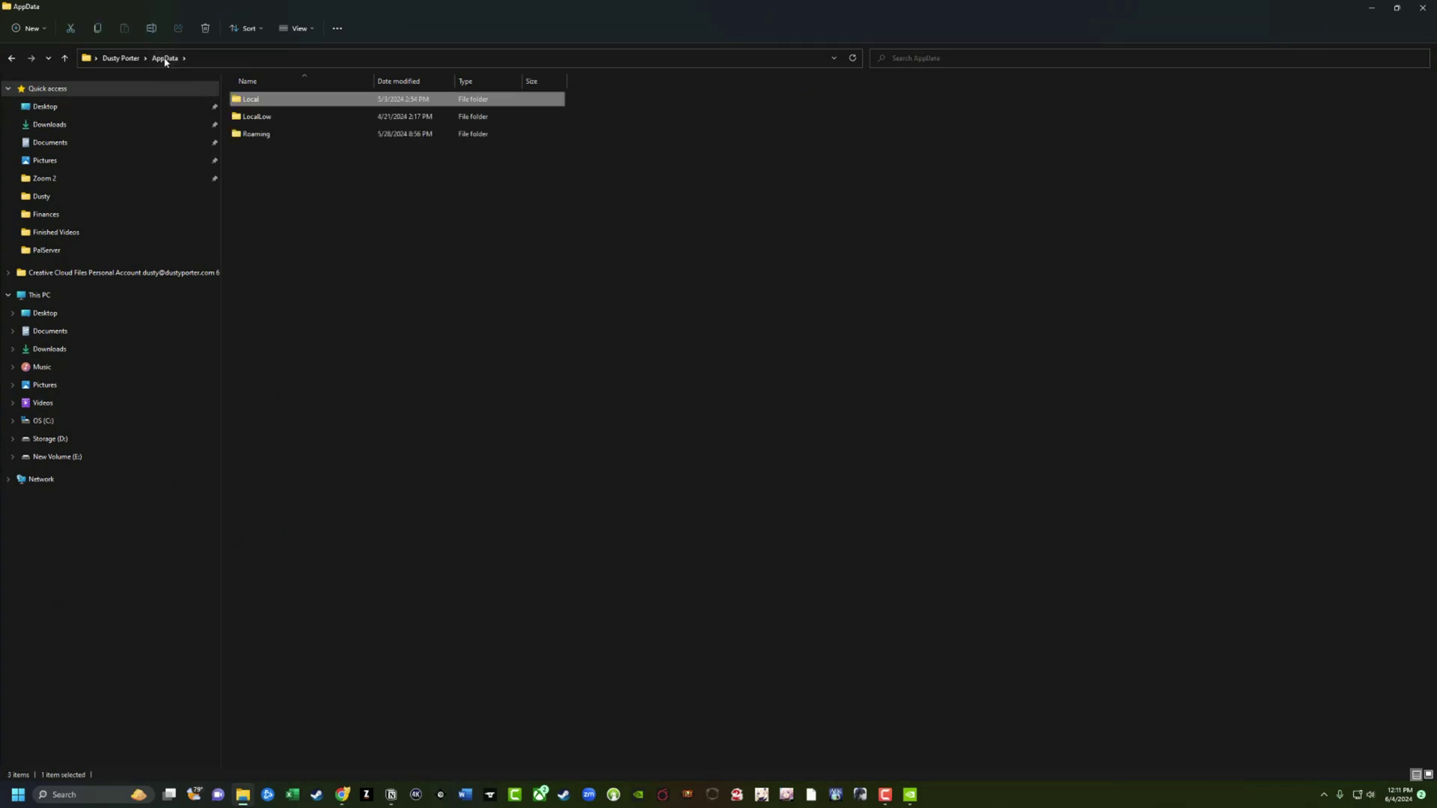
{"action": "double_click", "coordinate": [274, 120]}
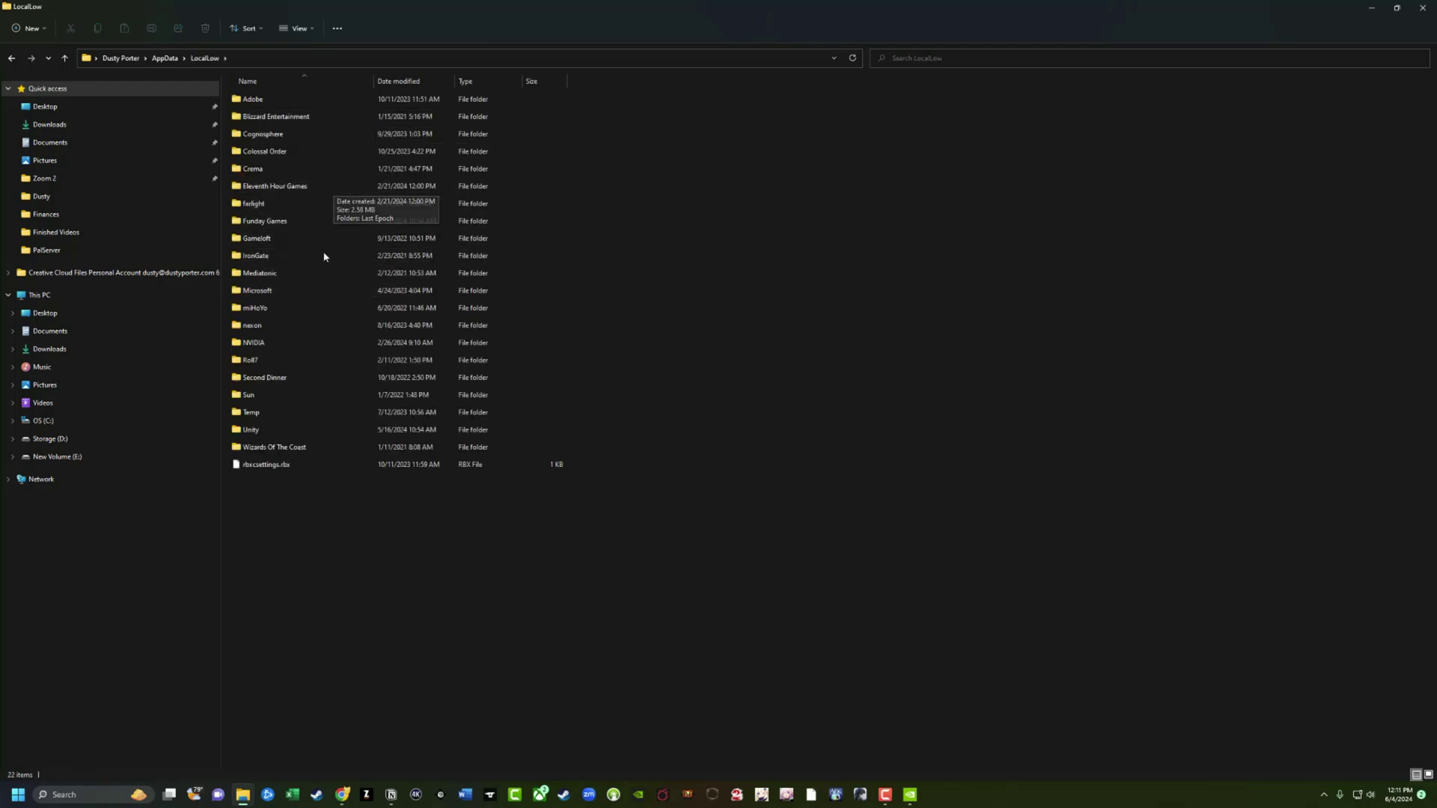
{"action": "double_click", "coordinate": [257, 345]}
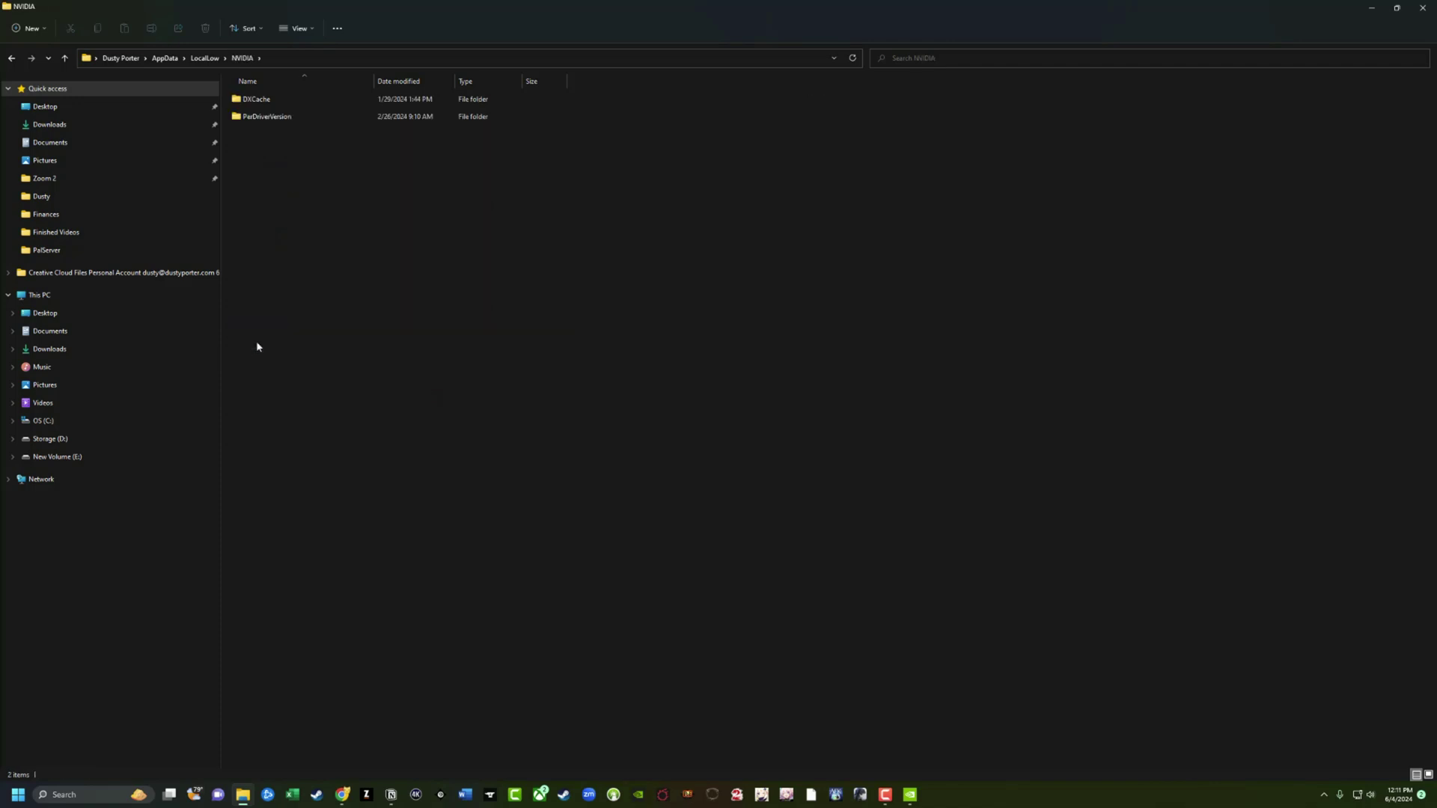
{"action": "double_click", "coordinate": [266, 103]}
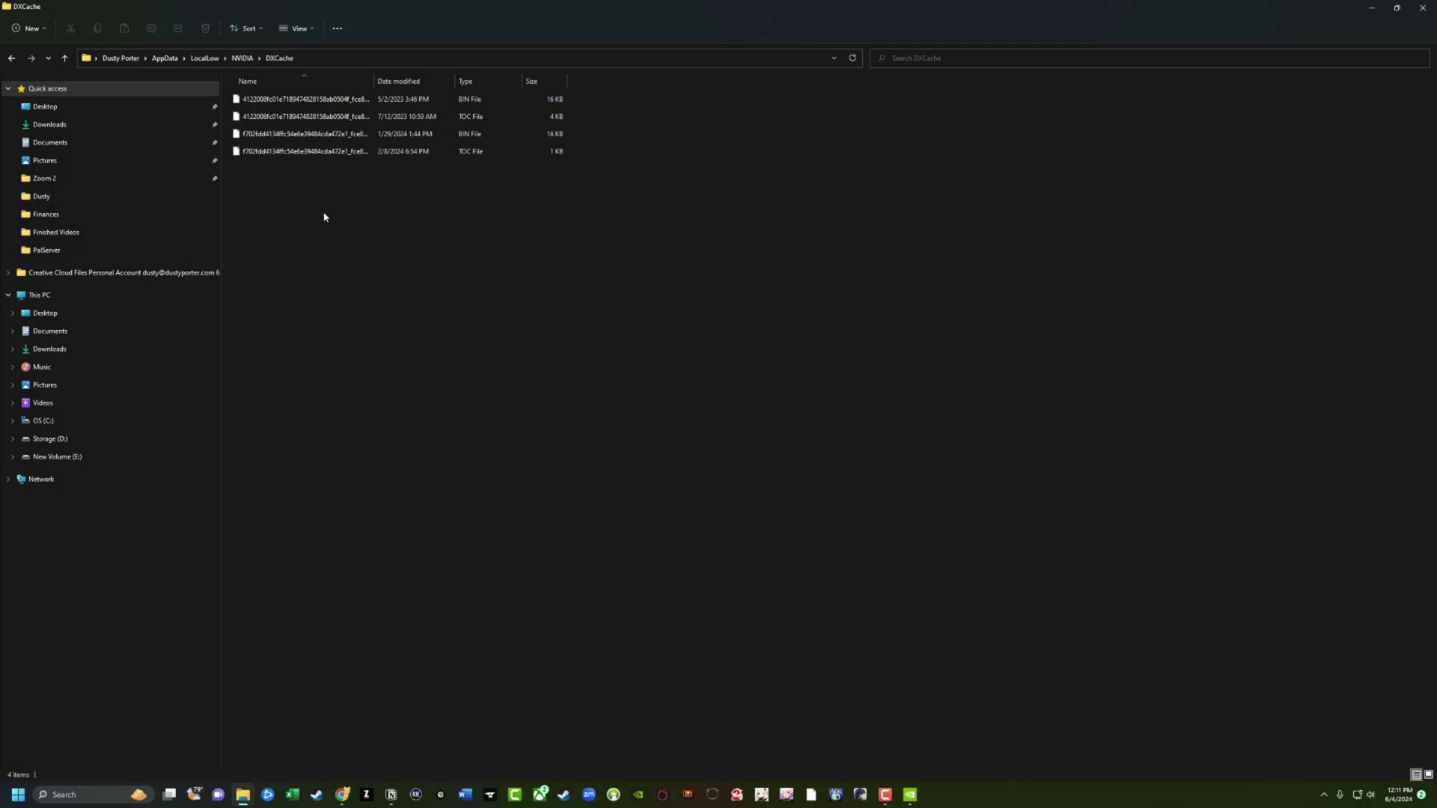
- Delete all four DXCache cache files and return to the AppData folder
{"action": "key", "text": "ctrl+a"}
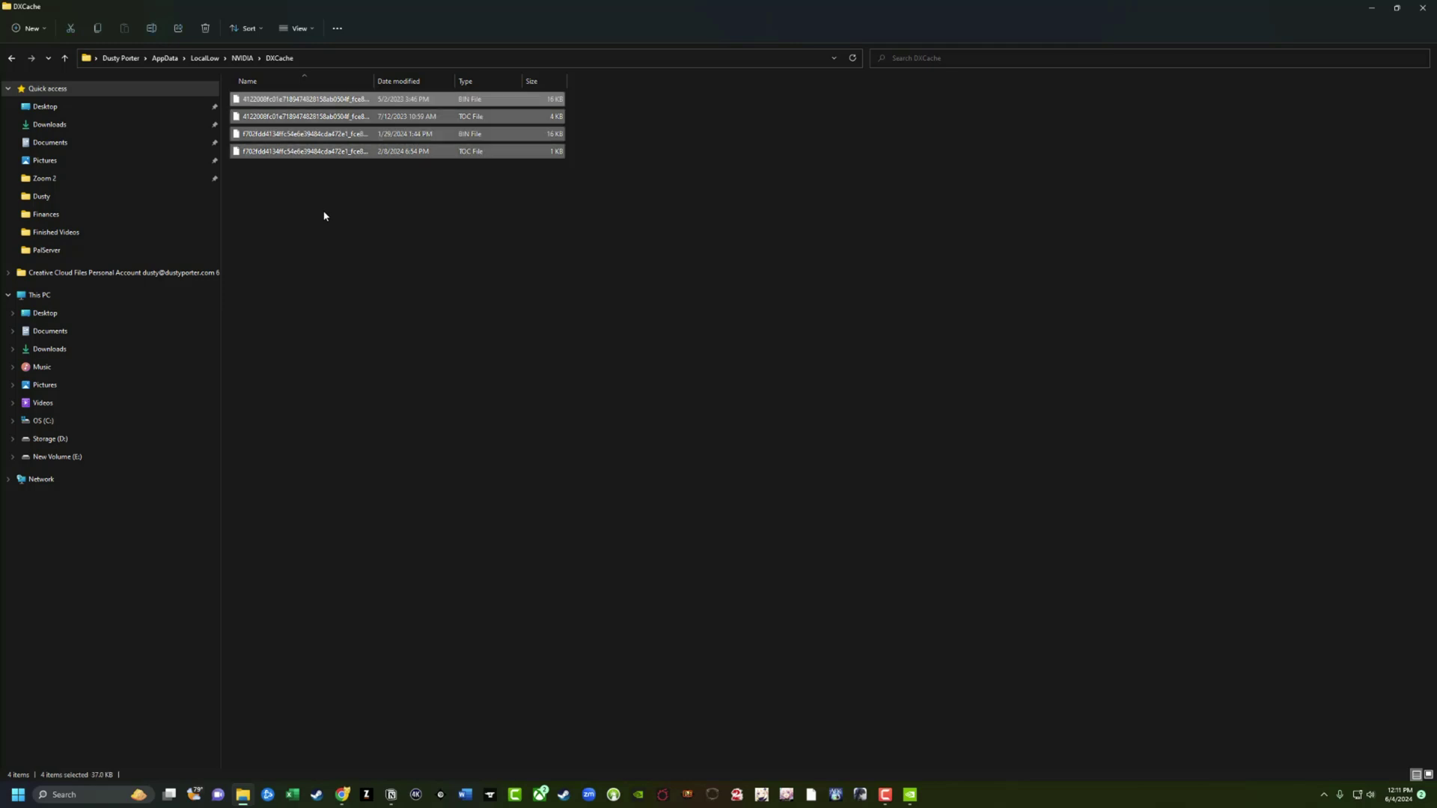
{"action": "right_click", "coordinate": [326, 137]}
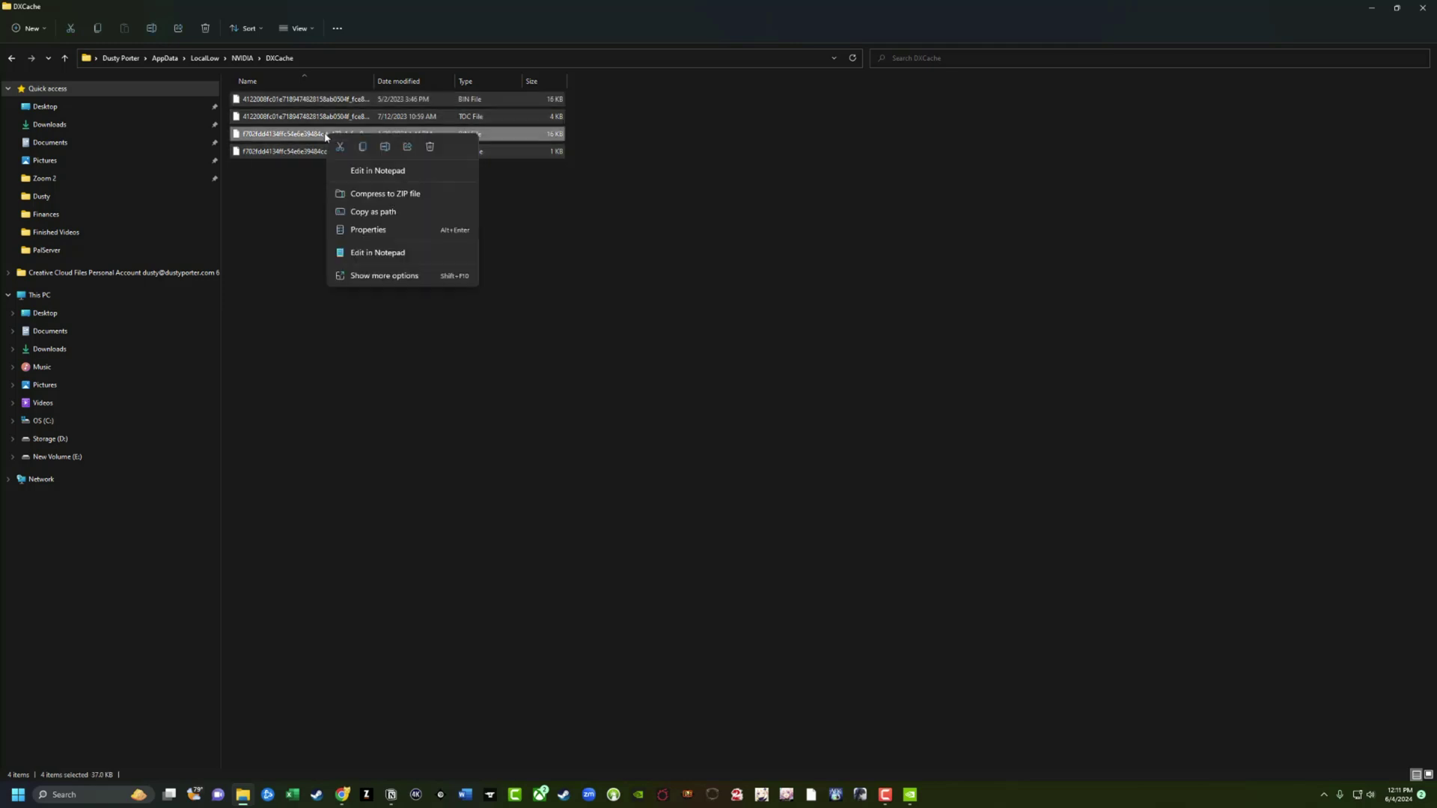
{"action": "left_click", "coordinate": [431, 146]}
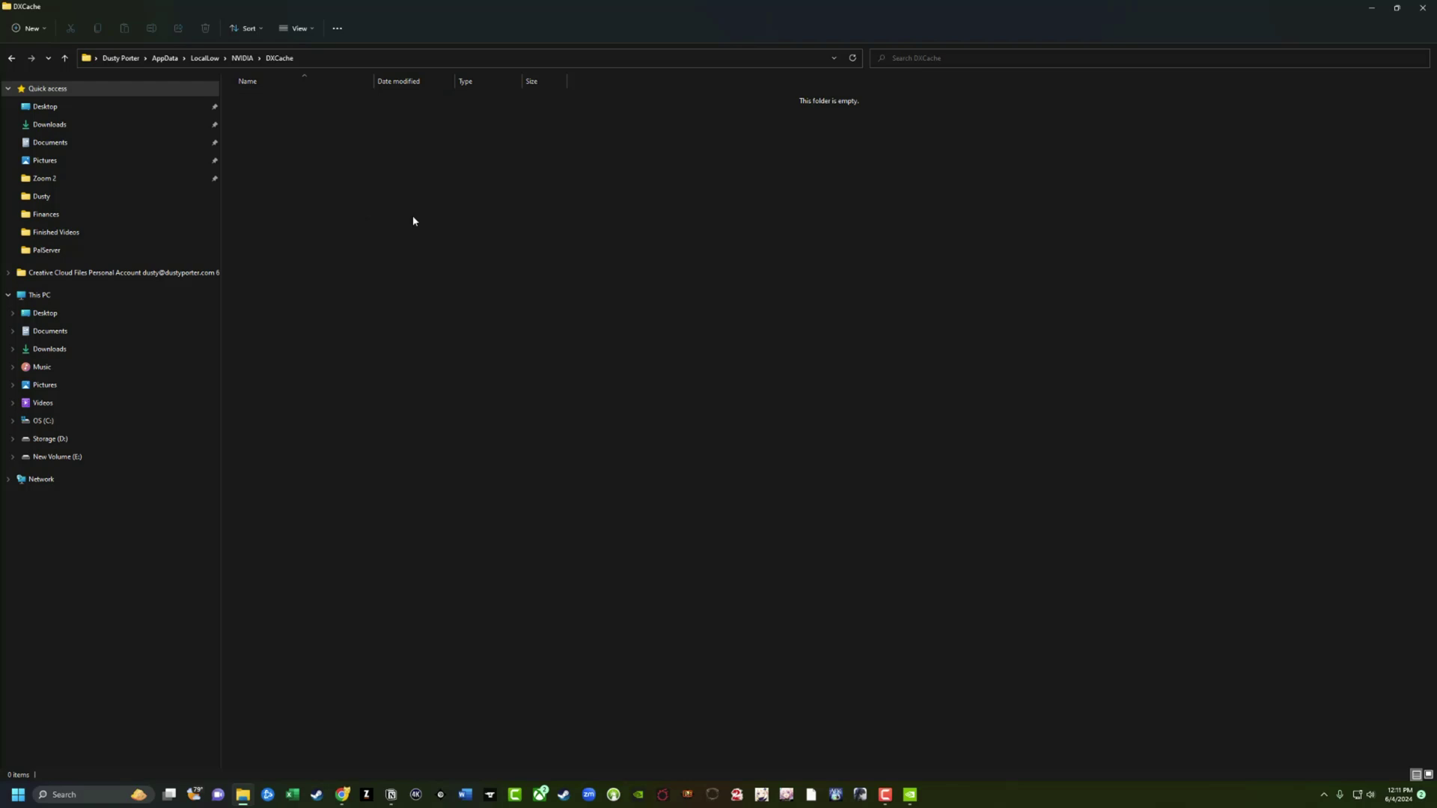
{"action": "key", "text": "alt+Left"}
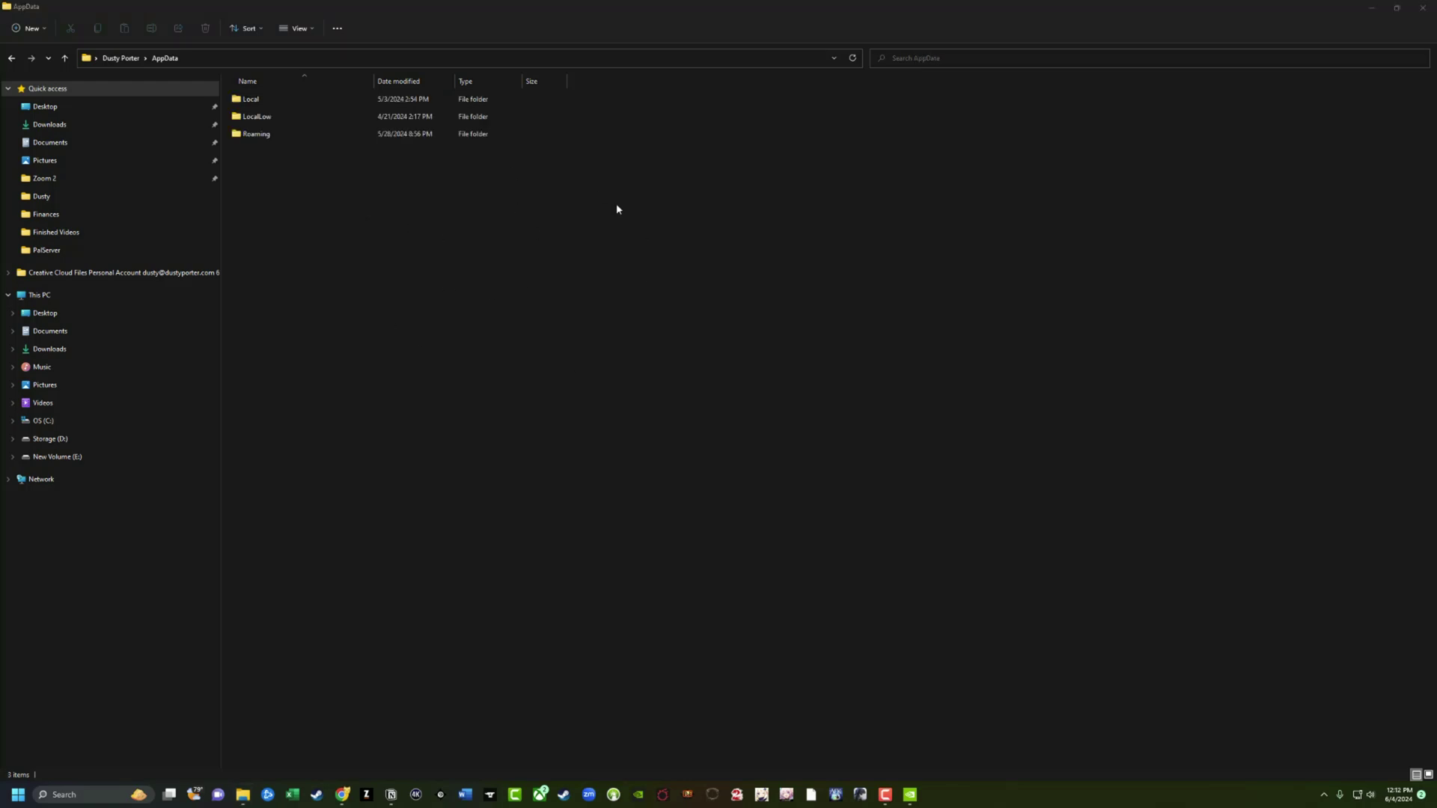
- Close the AppData window and permanently empty the Recycle Bin's 13 items
{"action": "left_click", "coordinate": [1423, 8]}
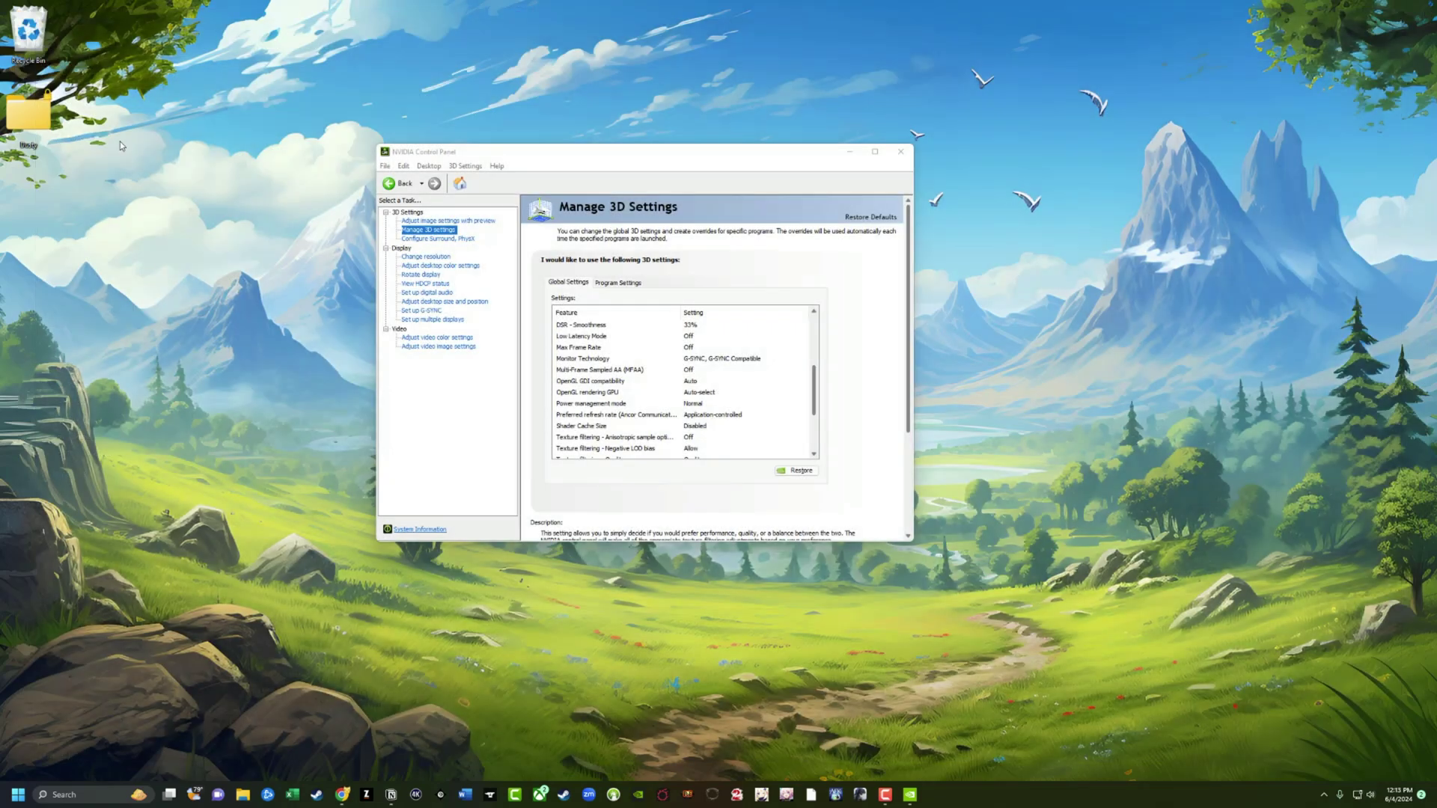
{"action": "right_click", "coordinate": [36, 39]}
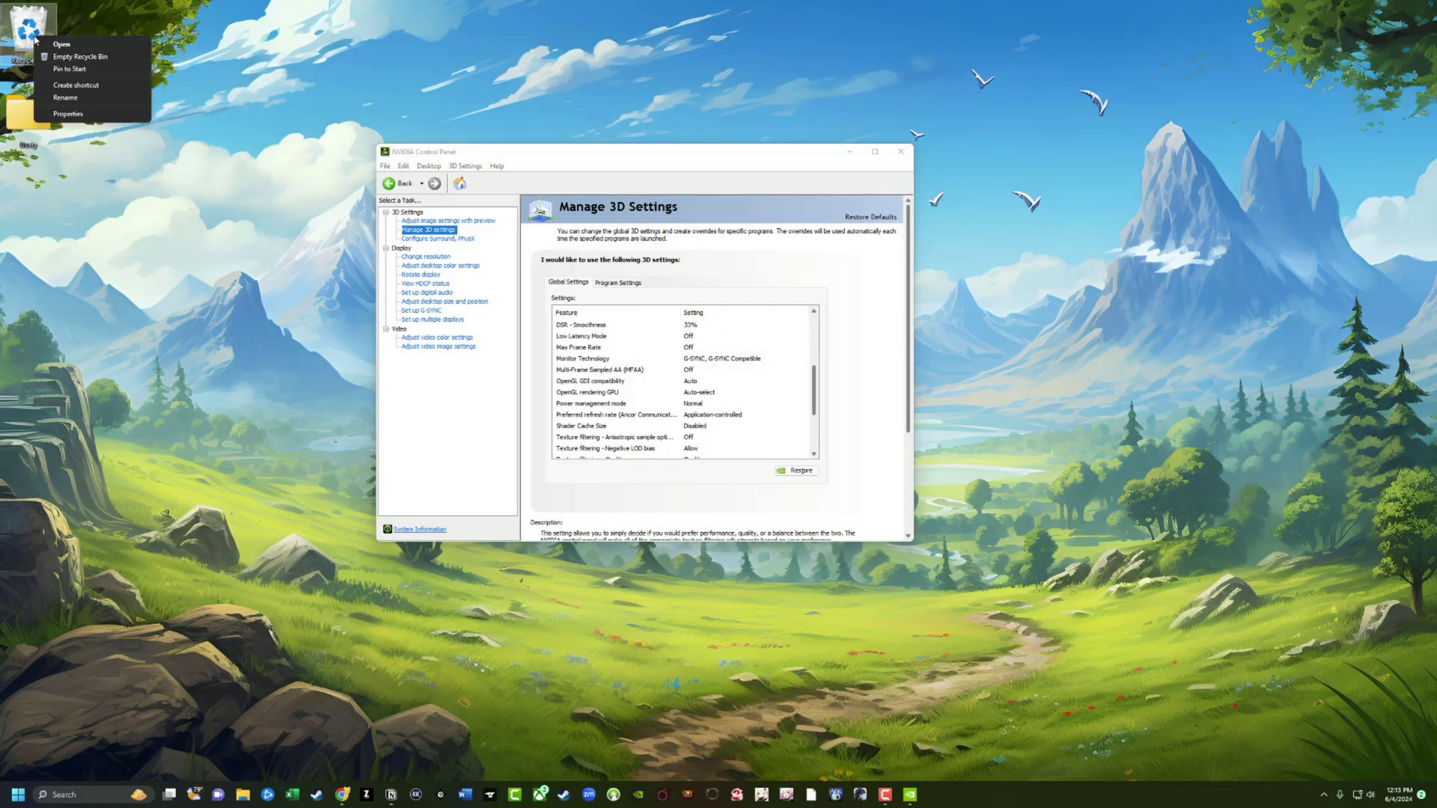
{"action": "left_click", "coordinate": [80, 56]}
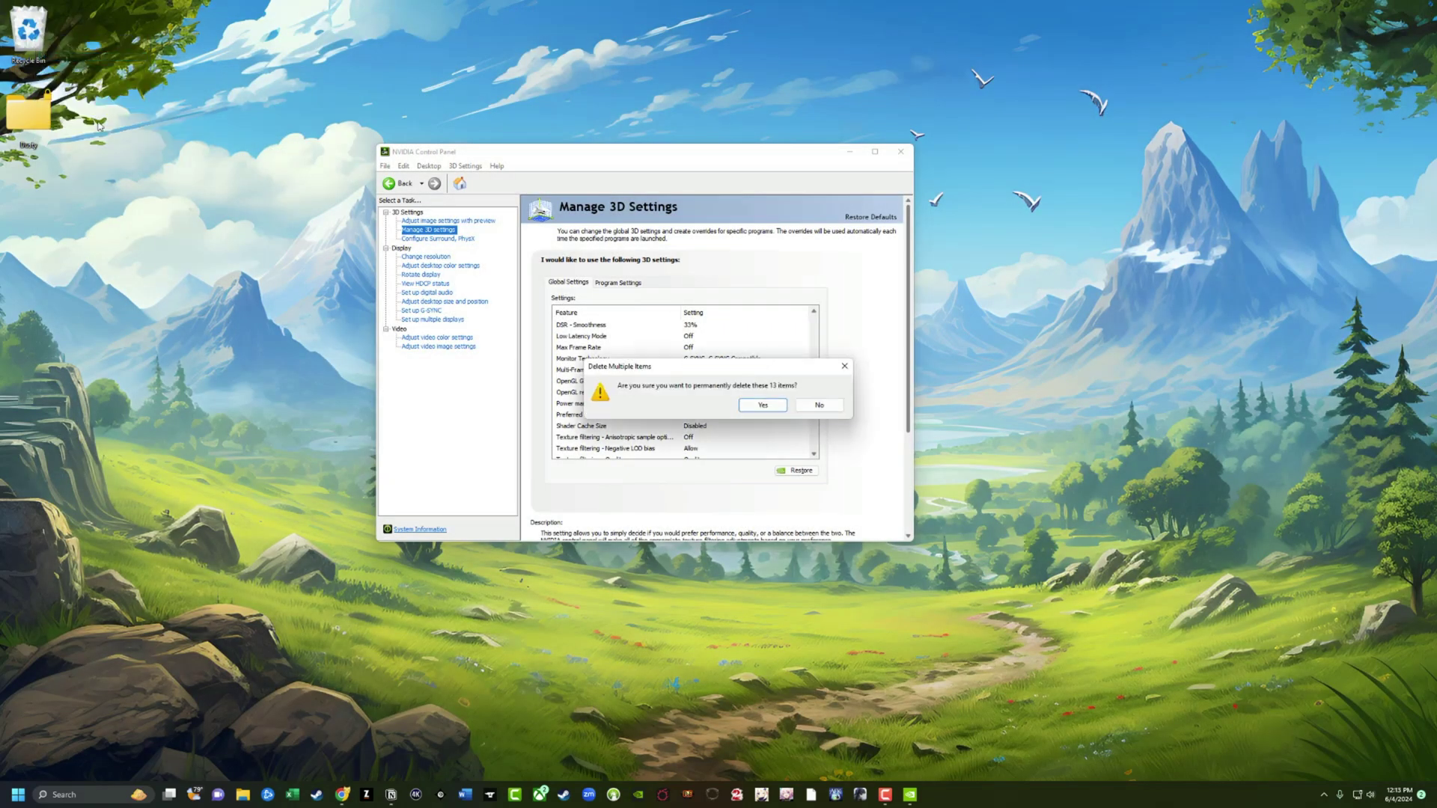
{"action": "left_click", "coordinate": [774, 409]}
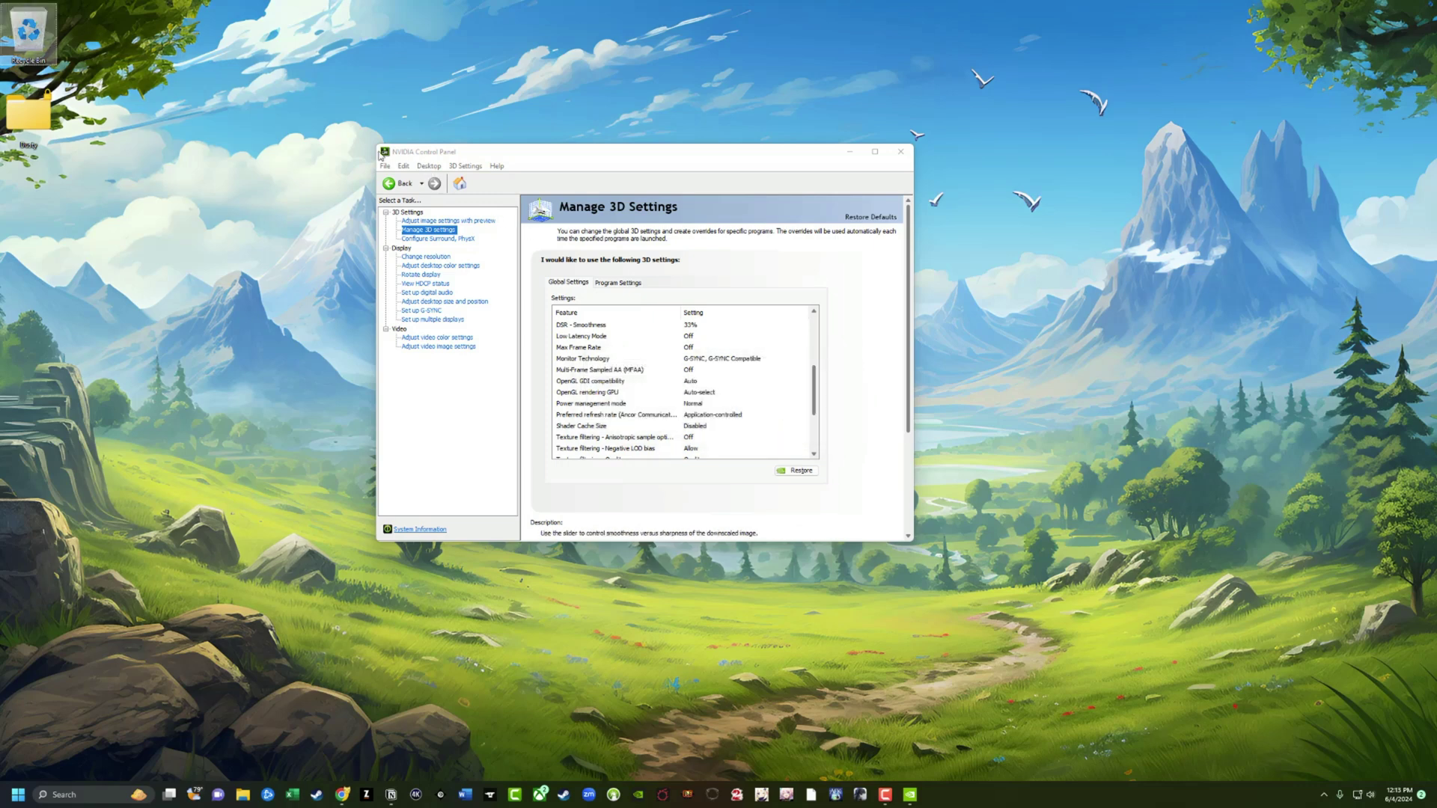
- Reopen NVIDIA Control Panel, set Shader Cache Size to Driver Default, then close it
{"action": "right_click", "coordinate": [990, 229]}
{"action": "left_click", "coordinate": [1048, 402]}
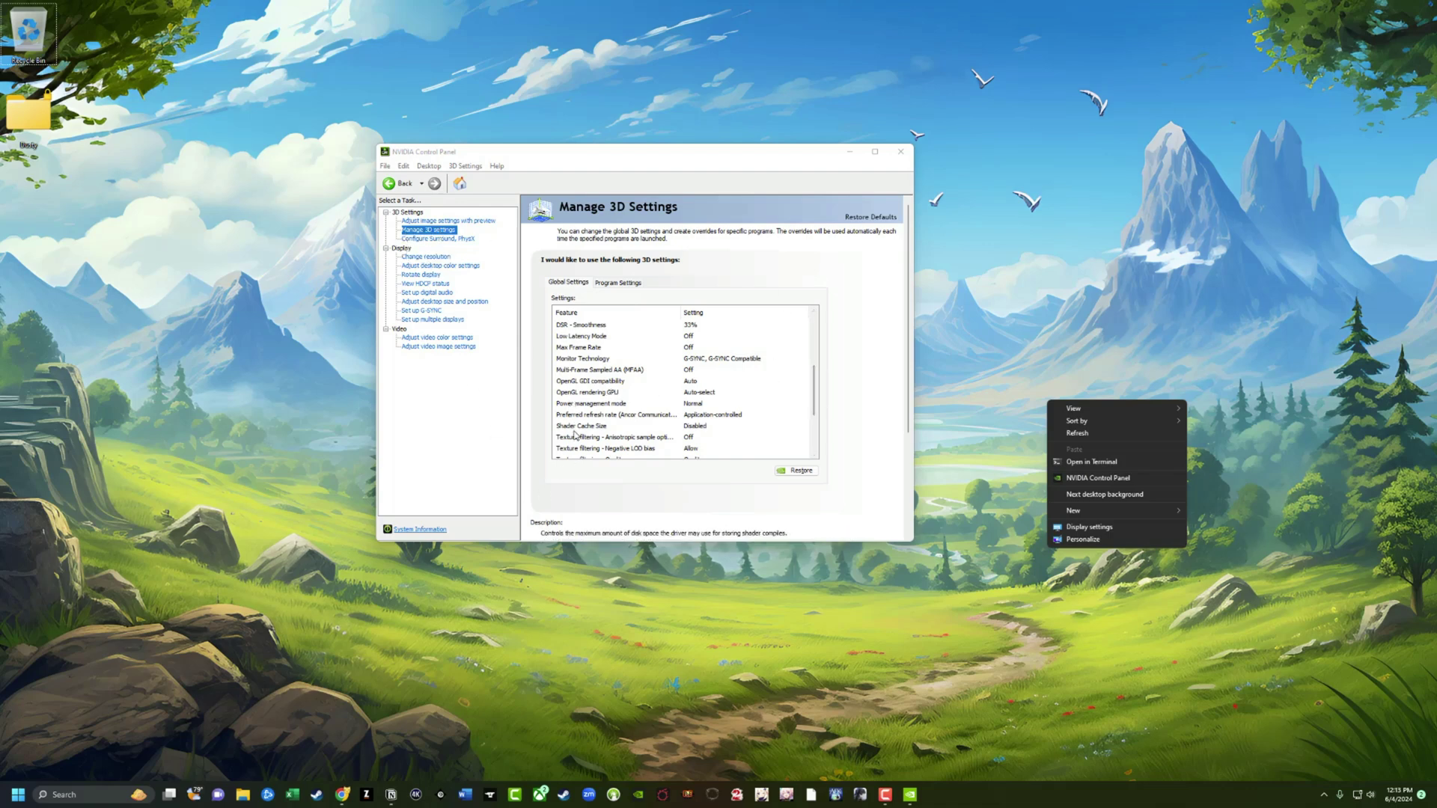
{"action": "left_click", "coordinate": [700, 431]}
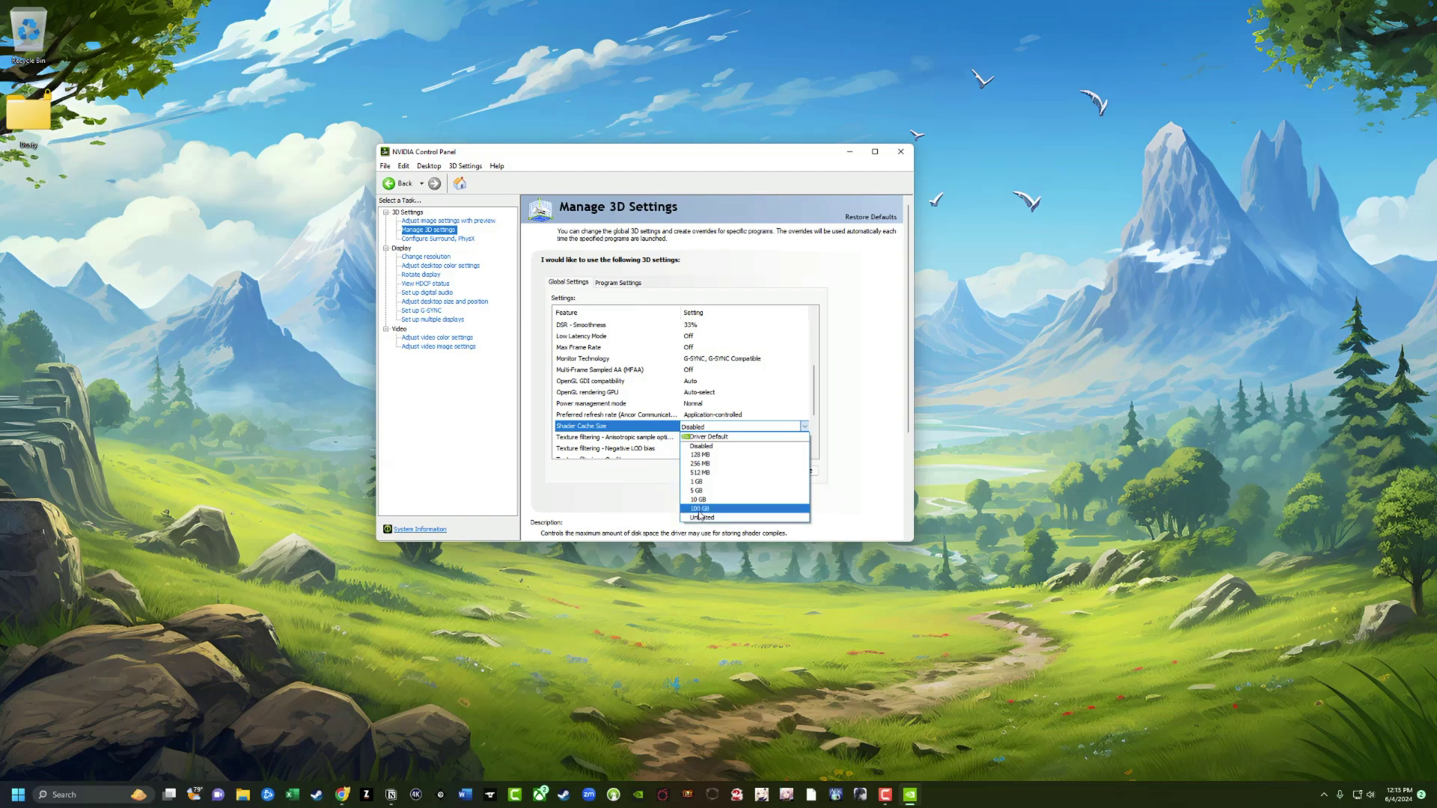
{"action": "left_click", "coordinate": [703, 439]}
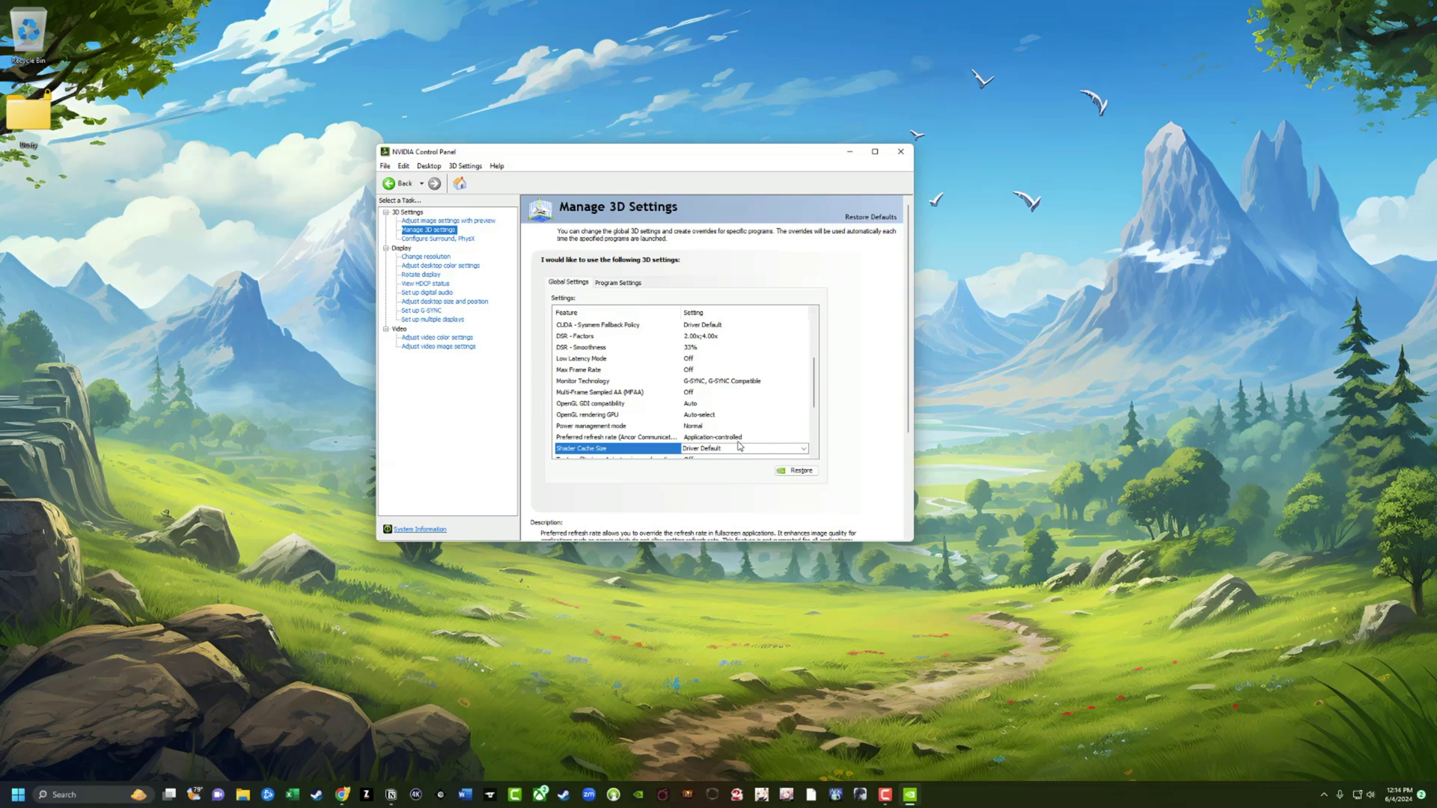
{"action": "key", "text": "alt+F4"}
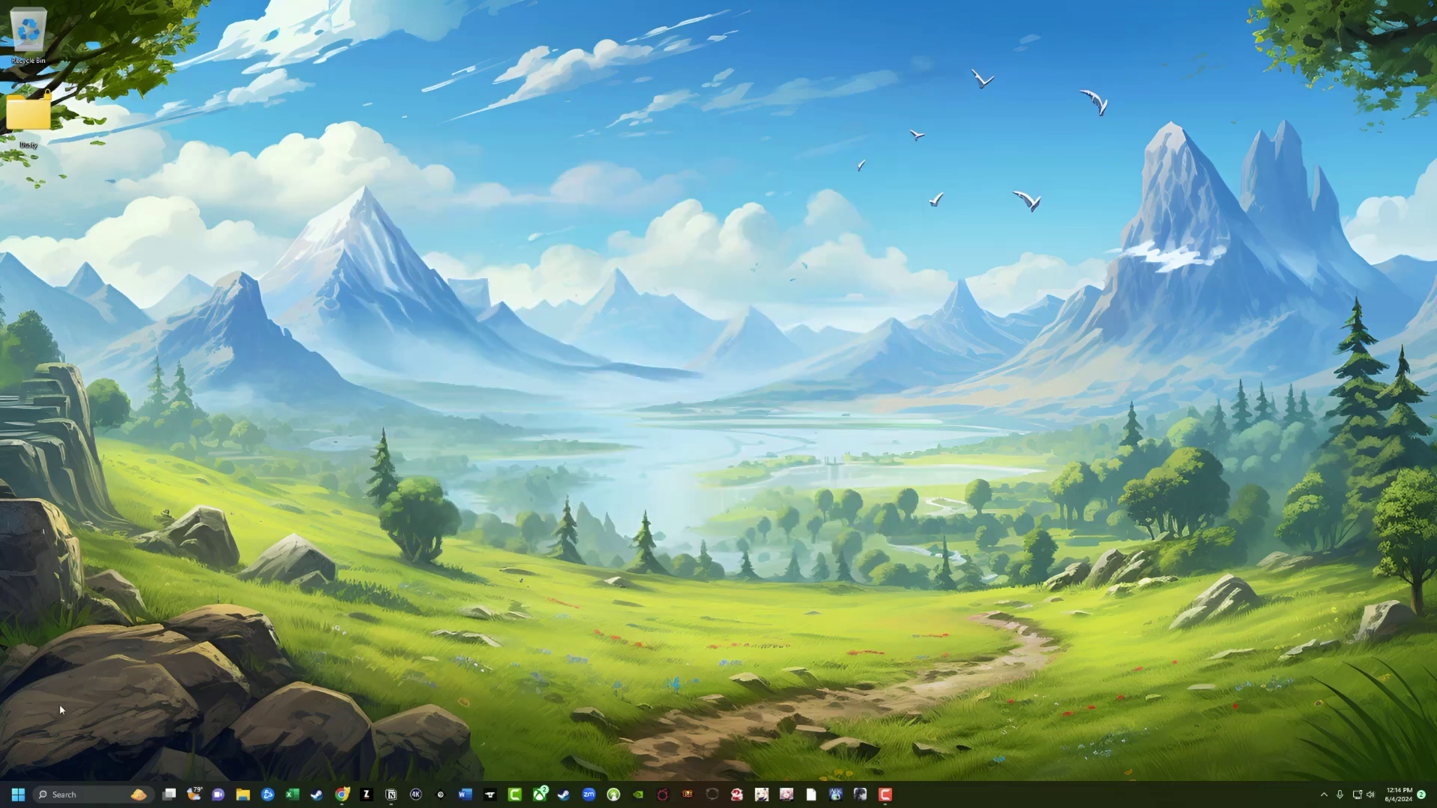
- Search the Start menu for 'clean', launch Disk Cleanup and keep drive OS (C:)
{"action": "left_click", "coordinate": [18, 798]}
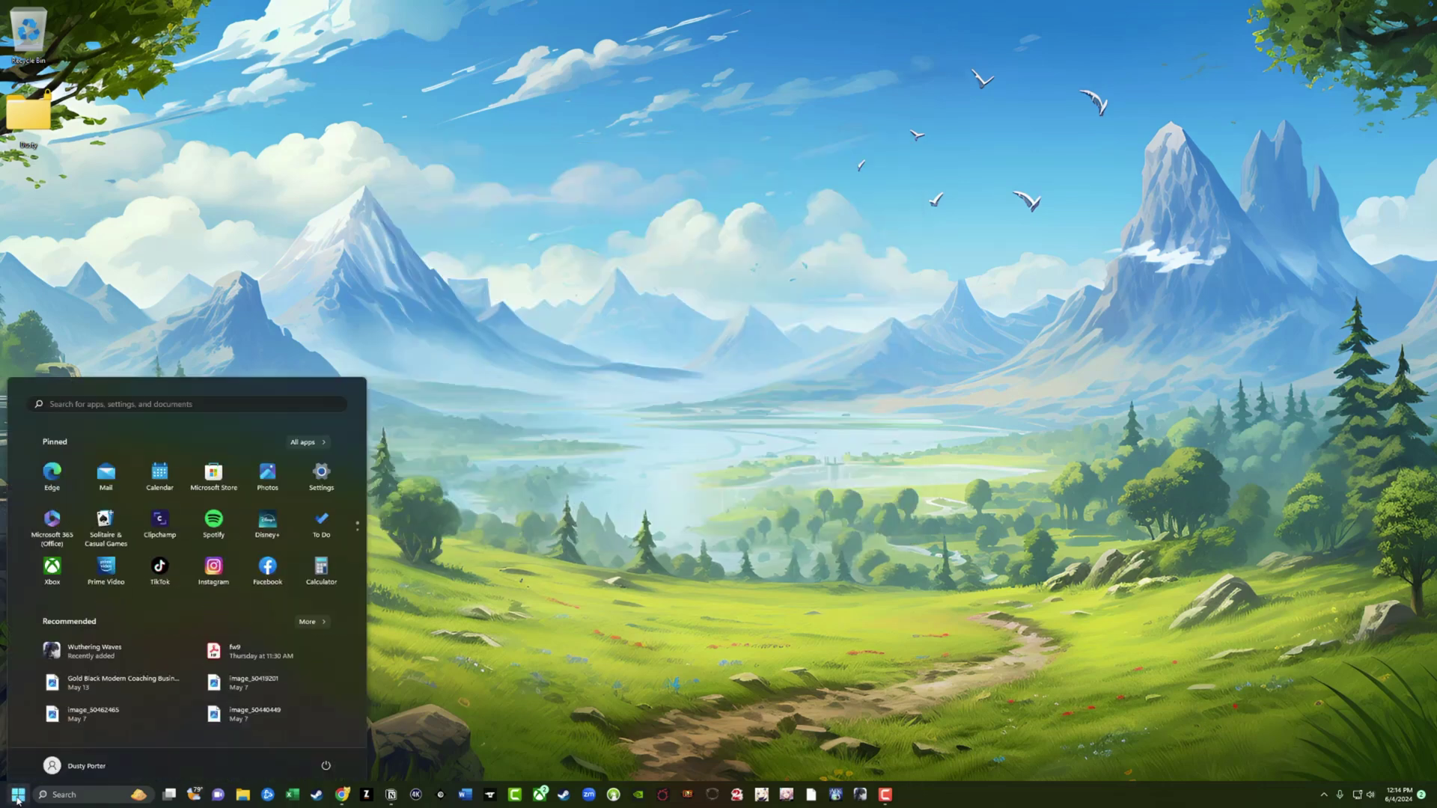
{"action": "left_click", "coordinate": [98, 394]}
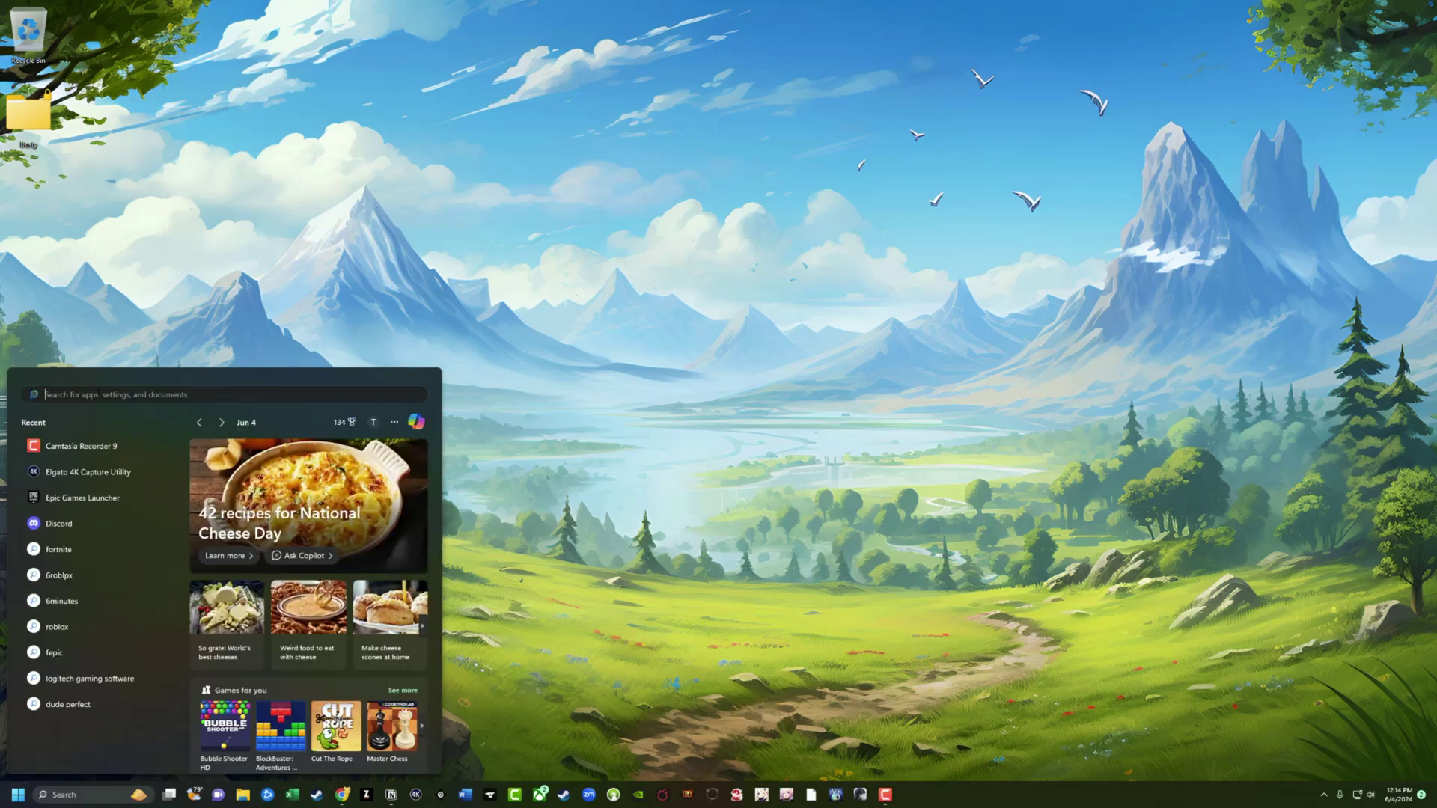
{"action": "type", "text": "clean"}
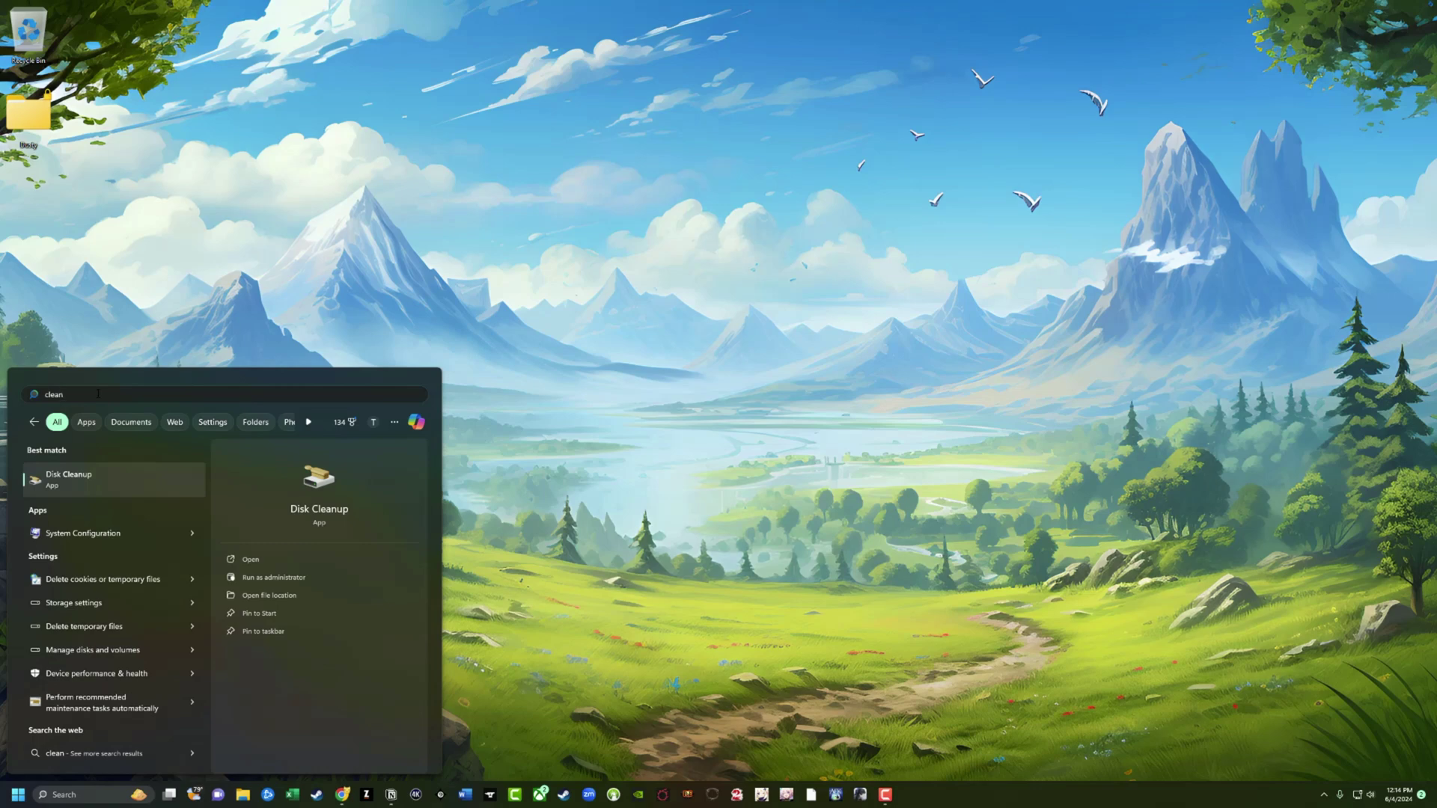
{"action": "key", "text": "Return"}
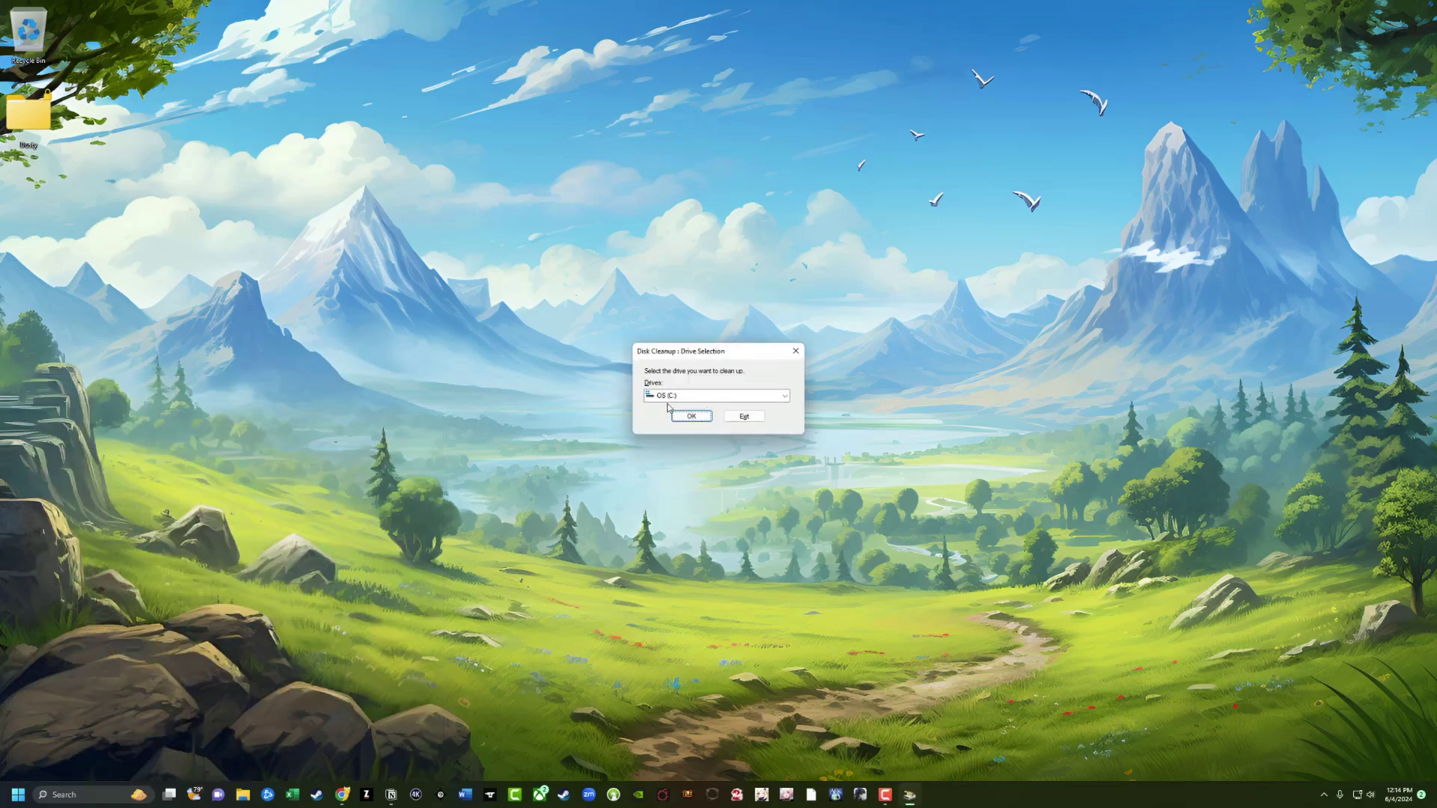
{"action": "left_click", "coordinate": [692, 417]}
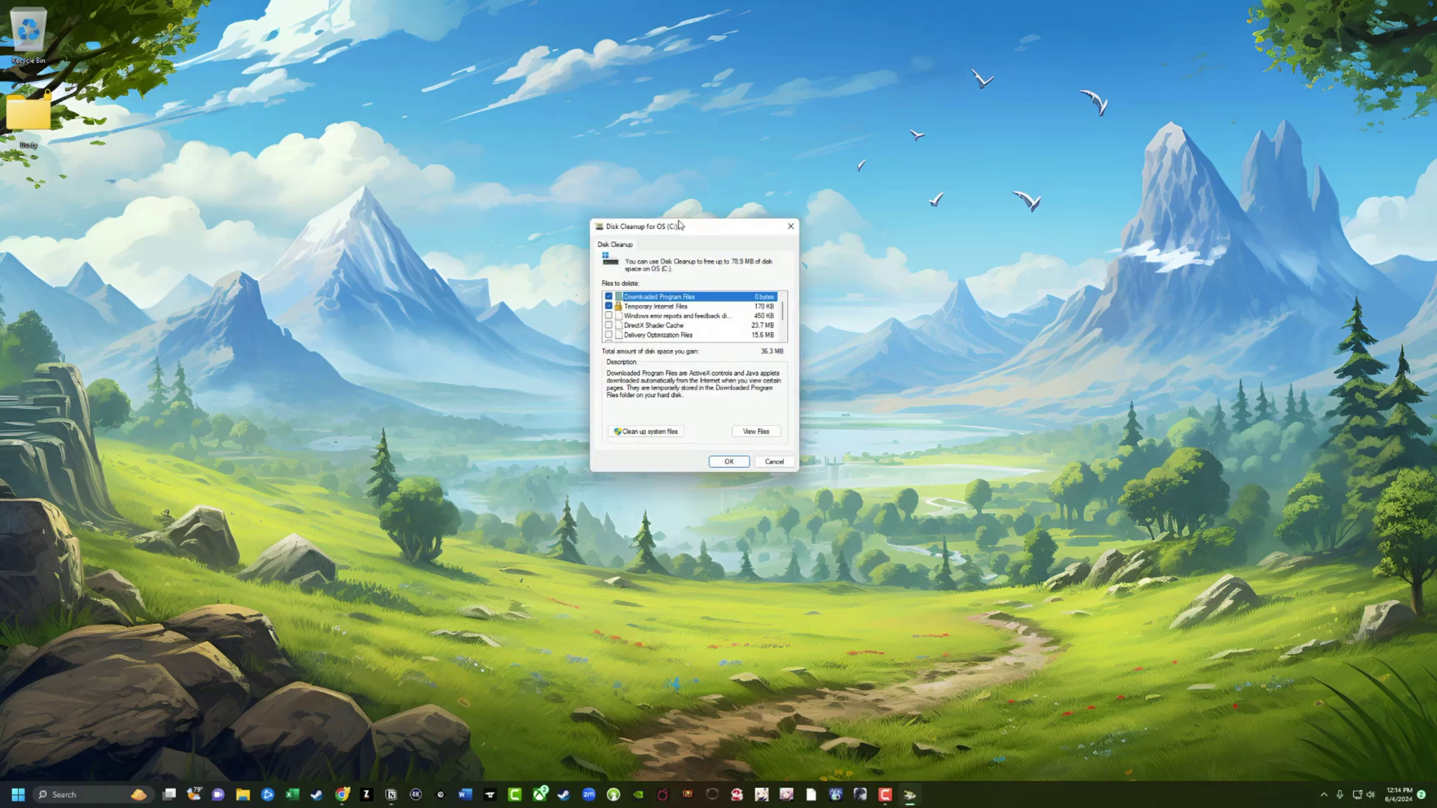
- Clean up only DirectX Shader Cache, unchecking Downloaded Program Files, Temporary Internet Files and Thumbnails
{"action": "left_click", "coordinate": [608, 306]}
{"action": "left_click", "coordinate": [608, 296]}
{"action": "scroll", "coordinate": [783, 313], "scroll_direction": "down", "scroll_amount": 1}
{"action": "left_click", "coordinate": [609, 336]}
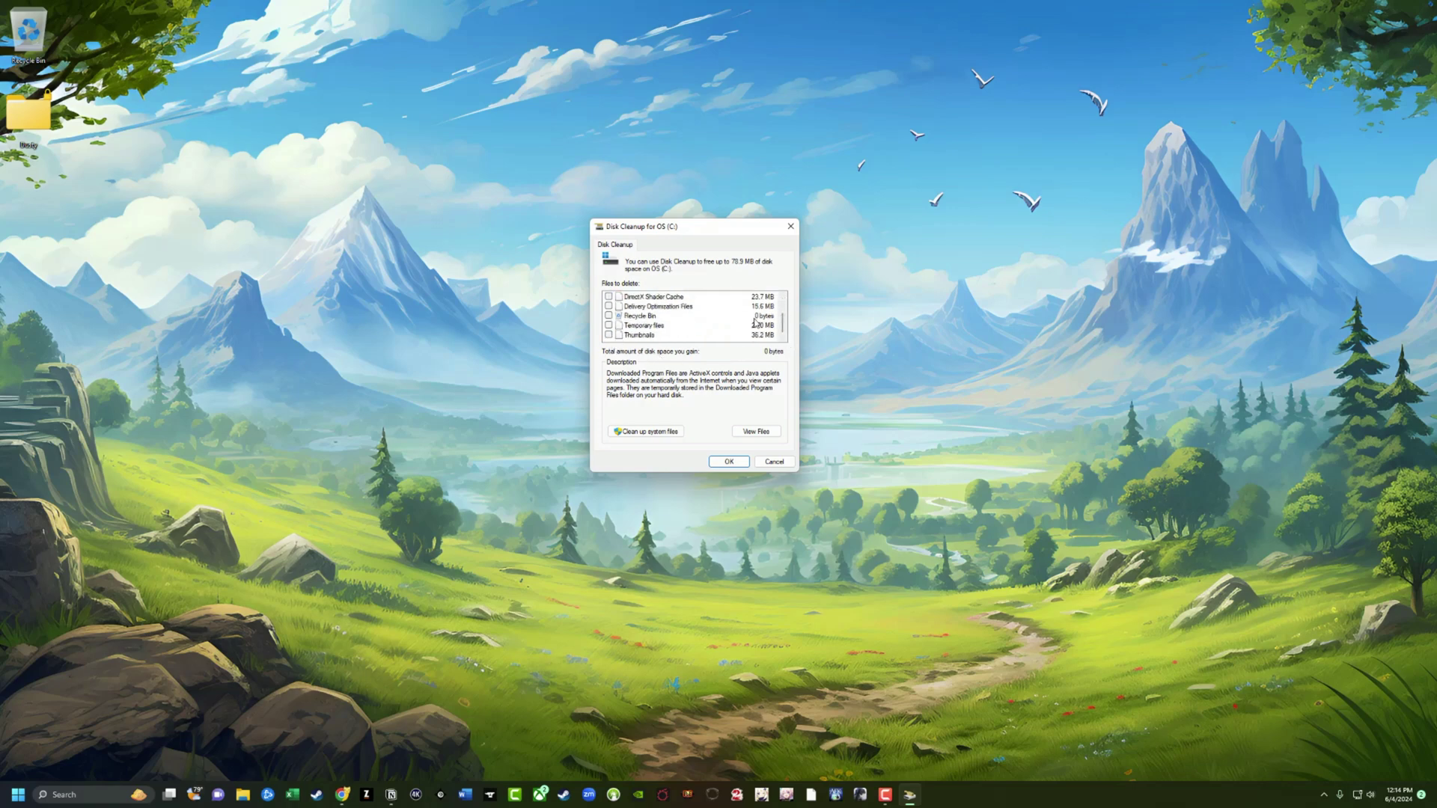
{"action": "scroll", "coordinate": [778, 307], "scroll_direction": "up", "scroll_amount": 2}
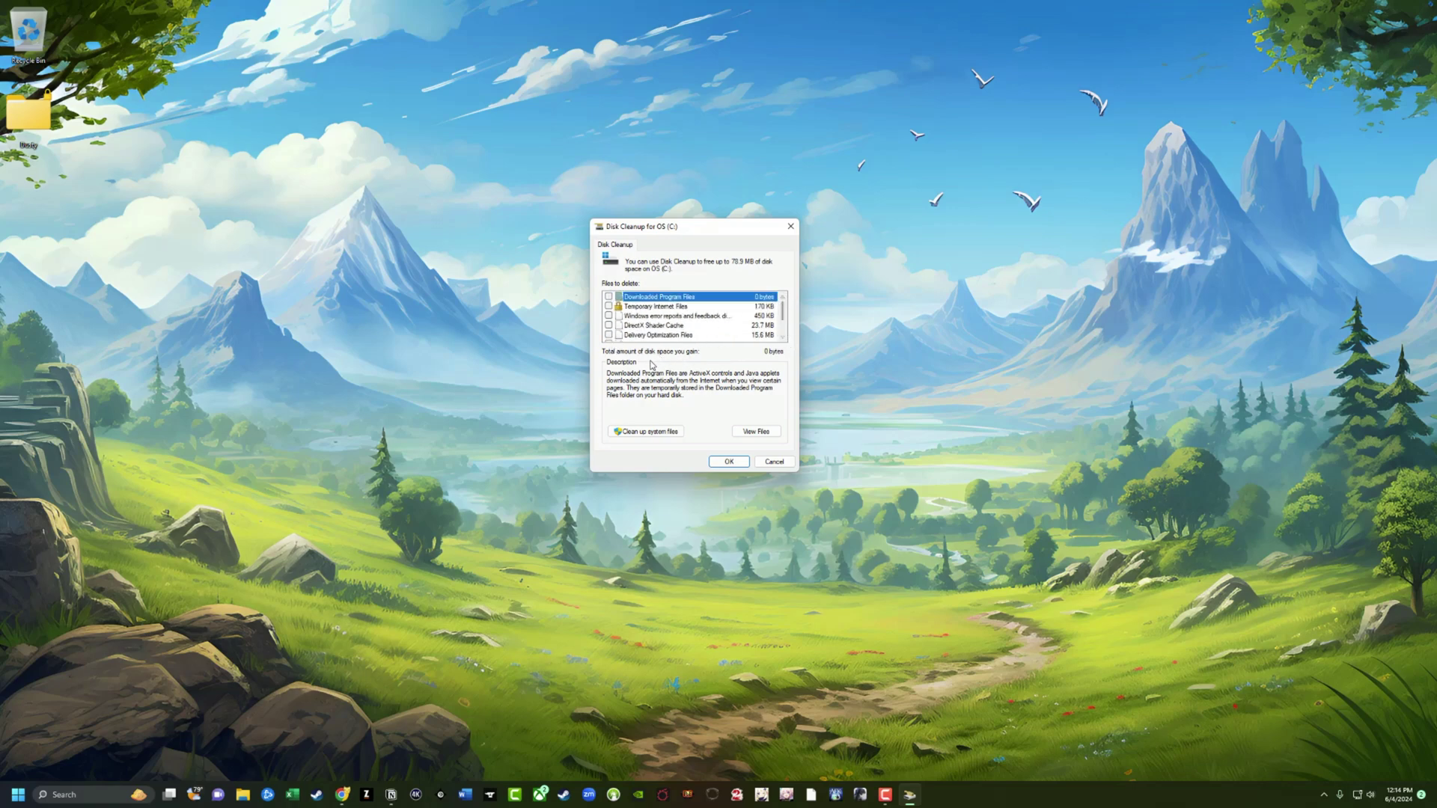
{"action": "left_click", "coordinate": [610, 326]}
{"action": "left_click", "coordinate": [728, 461]}
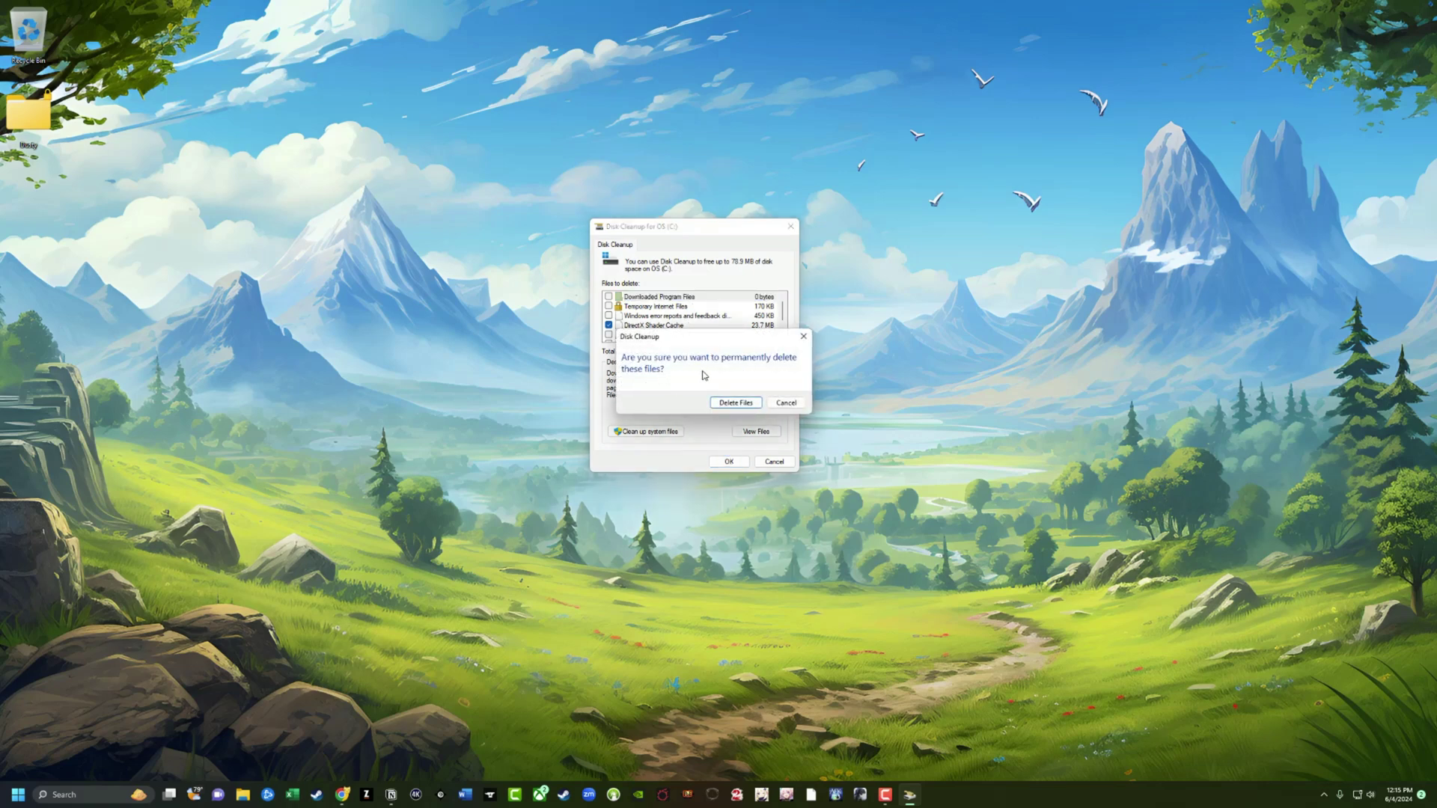
{"action": "left_click", "coordinate": [736, 405]}
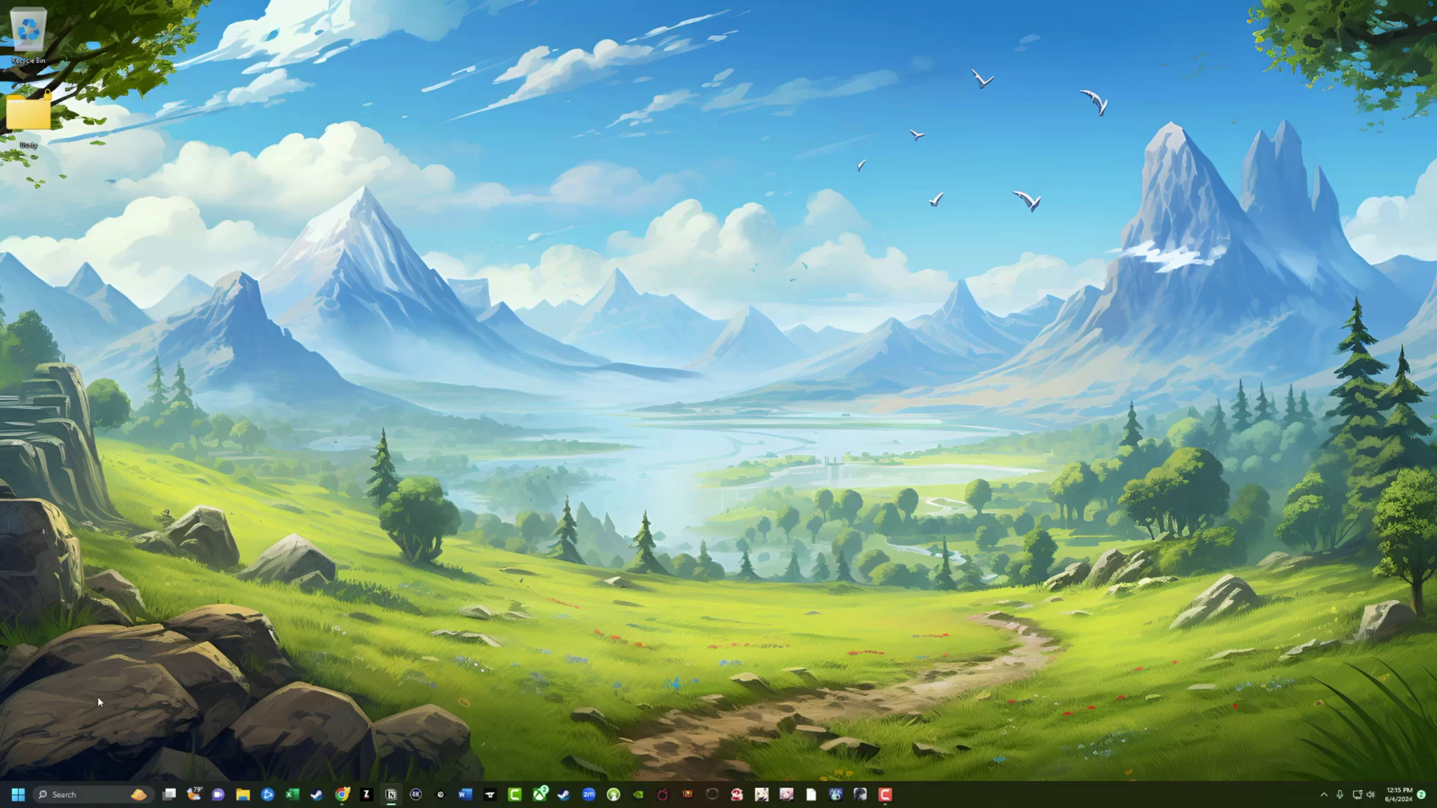
{"action": "left_click", "coordinate": [18, 794]}
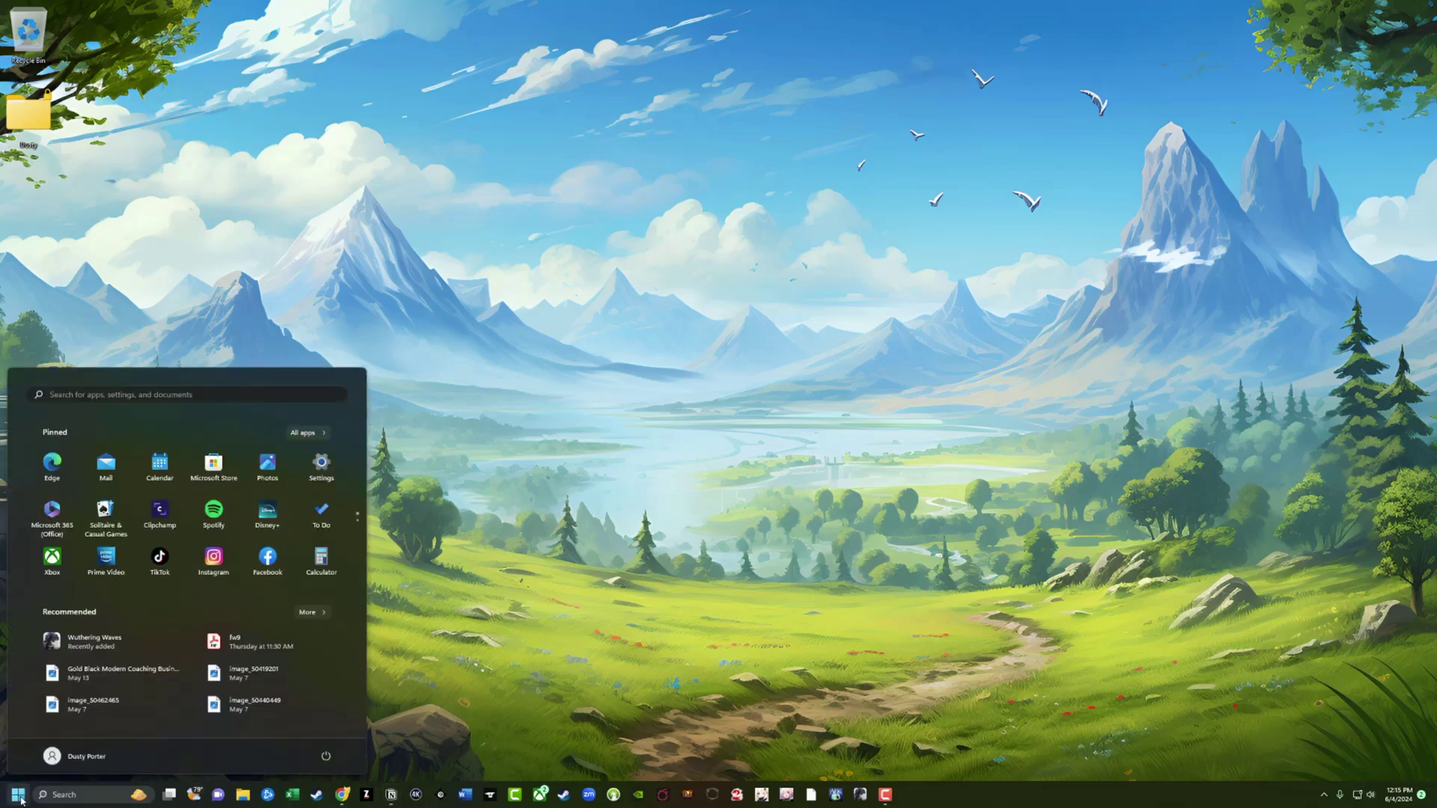
{"action": "left_click", "coordinate": [326, 756]}
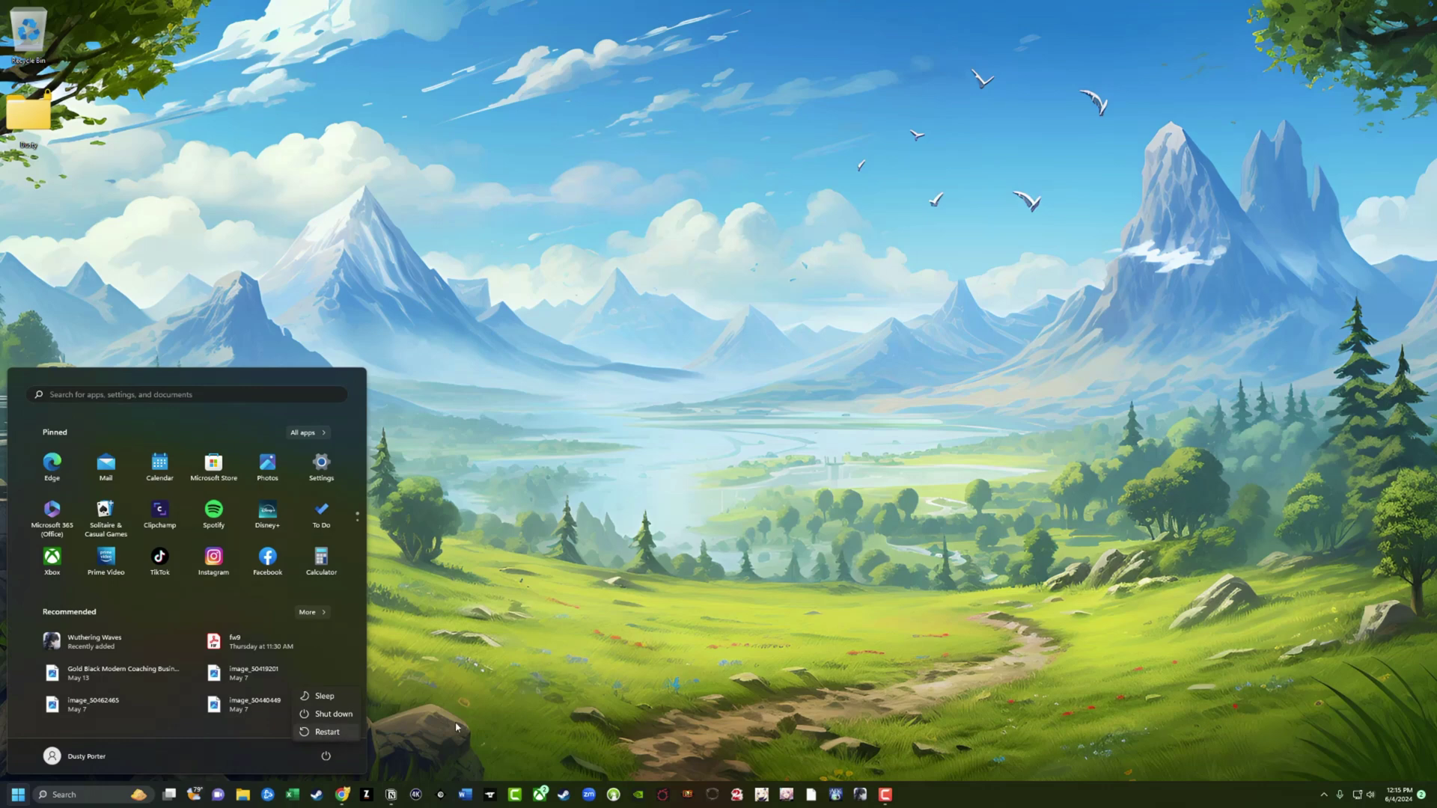
{"action": "key", "text": "Escape"}
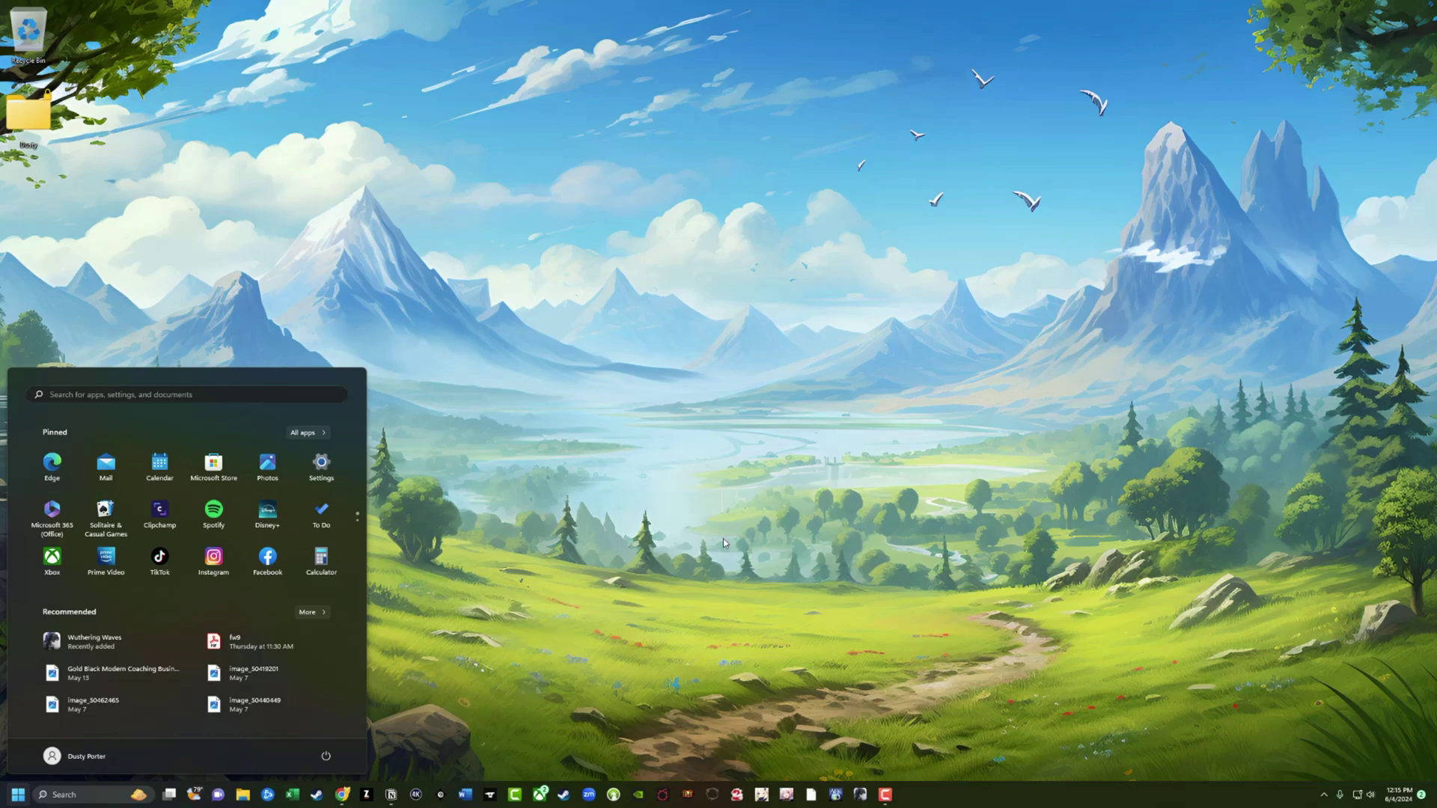
{"action": "key", "text": "Escape"}
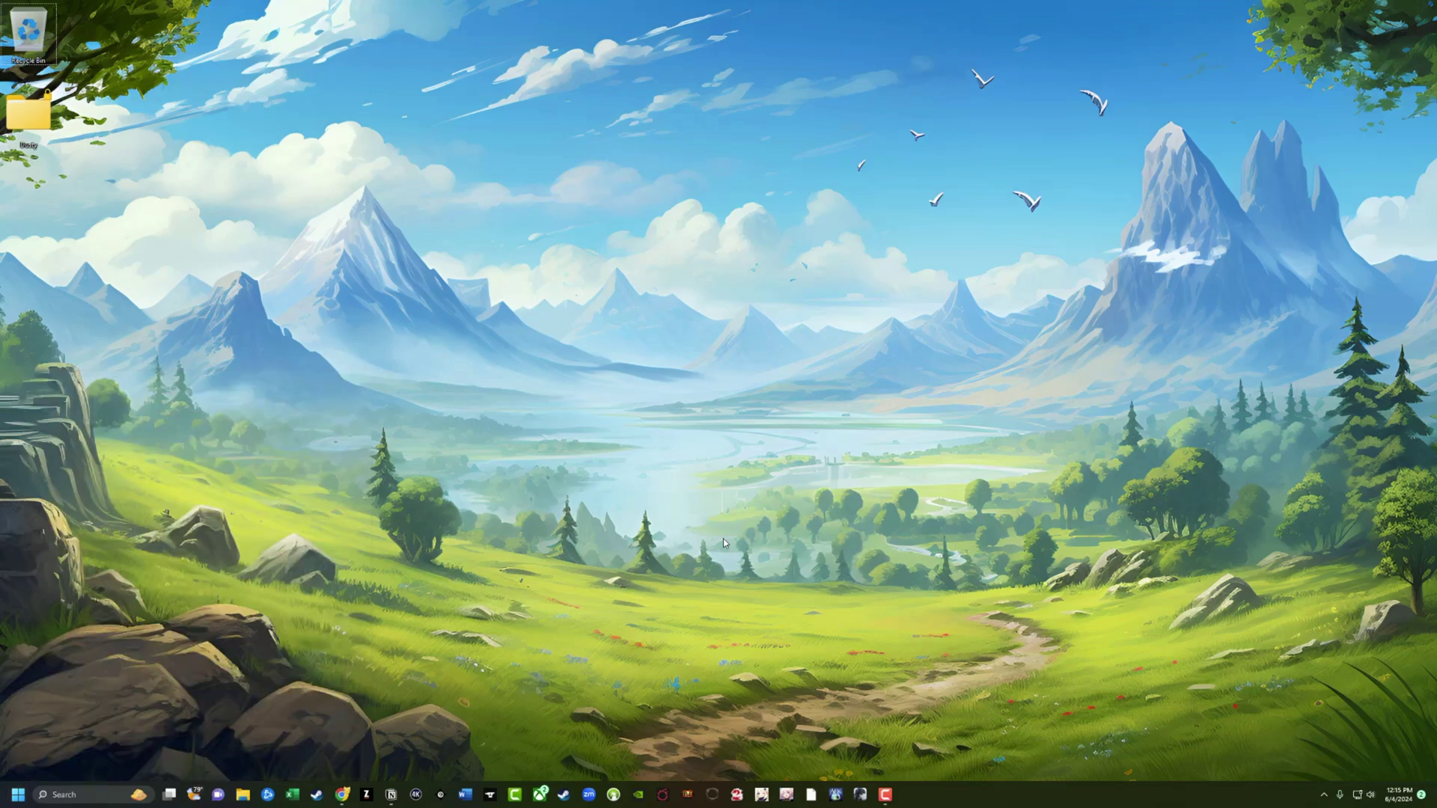